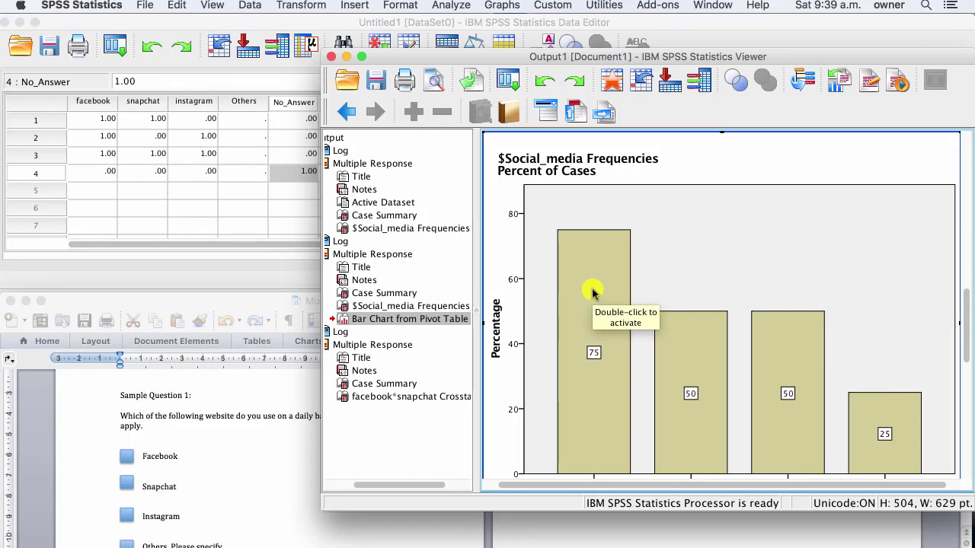
Start a Simple legacy bar chart of summaries of separate variables and open its Define dialog
click(514, 8)
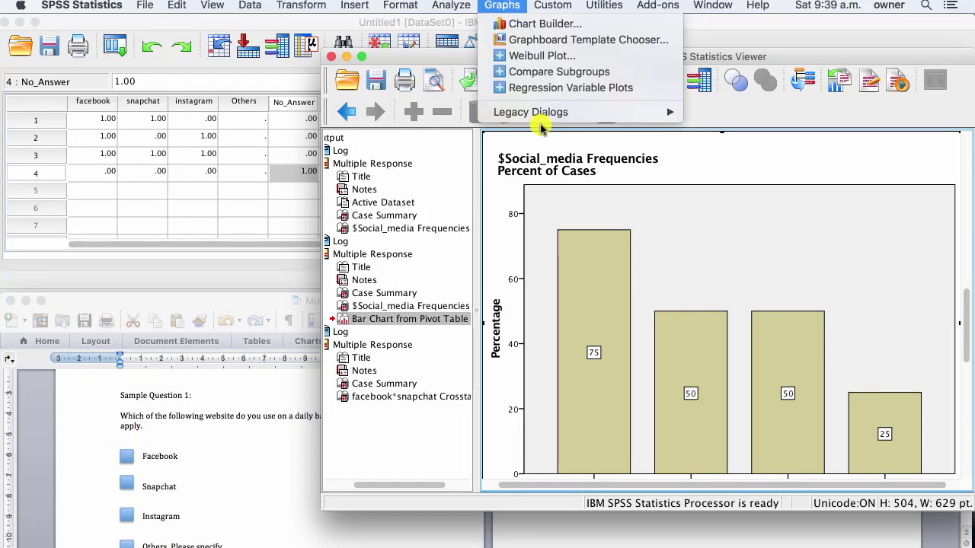
mouse_move(533, 112)
click(726, 113)
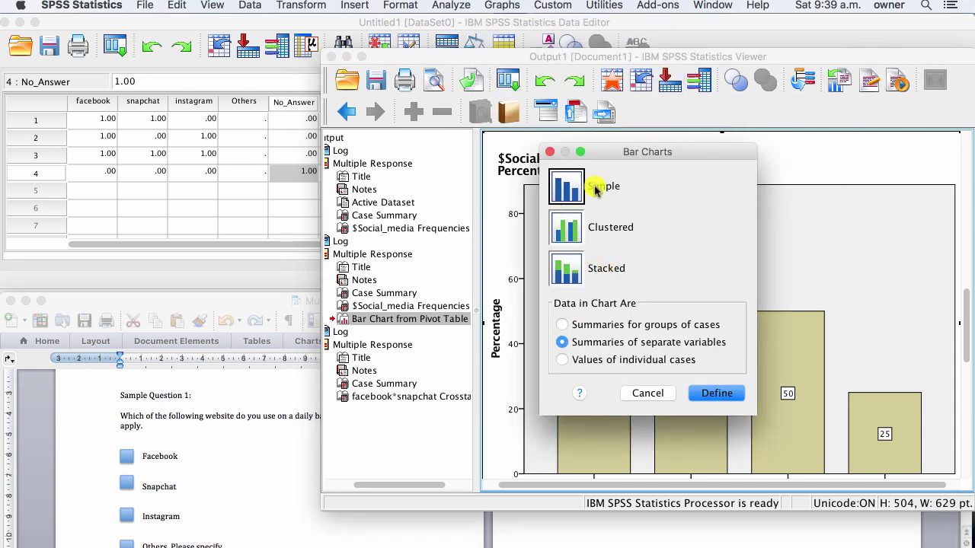
click(563, 326)
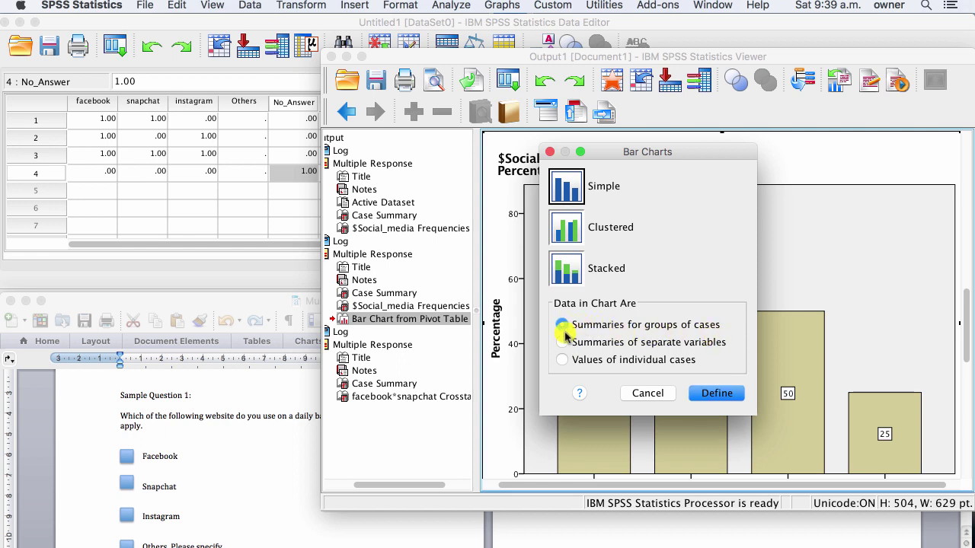
click(564, 343)
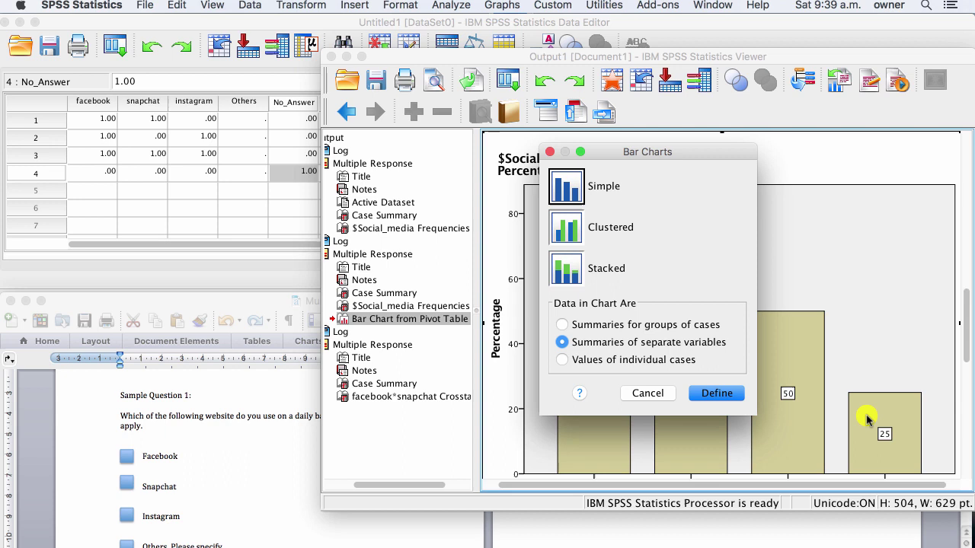
click(715, 395)
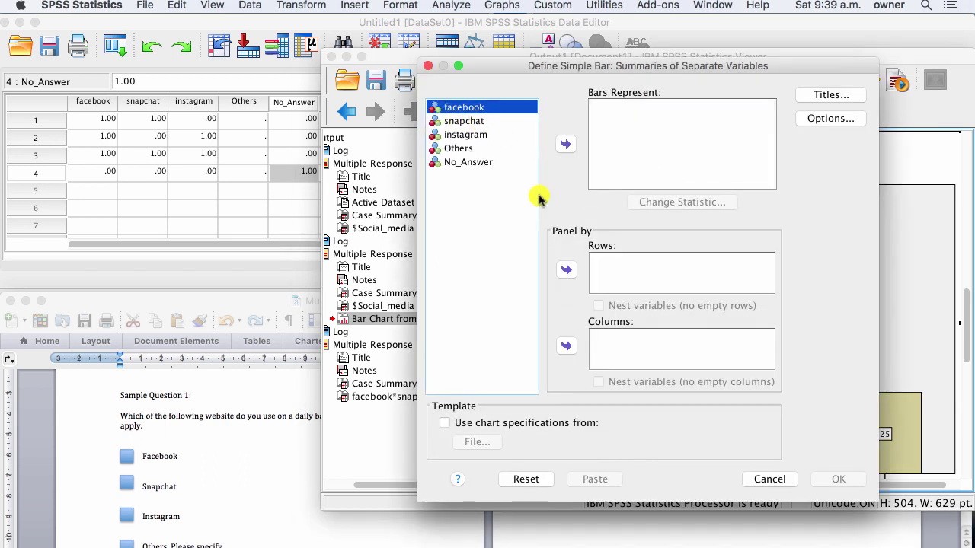
Put facebook, snapchat and instagram into Bars Represent
click(466, 122)
click(462, 136)
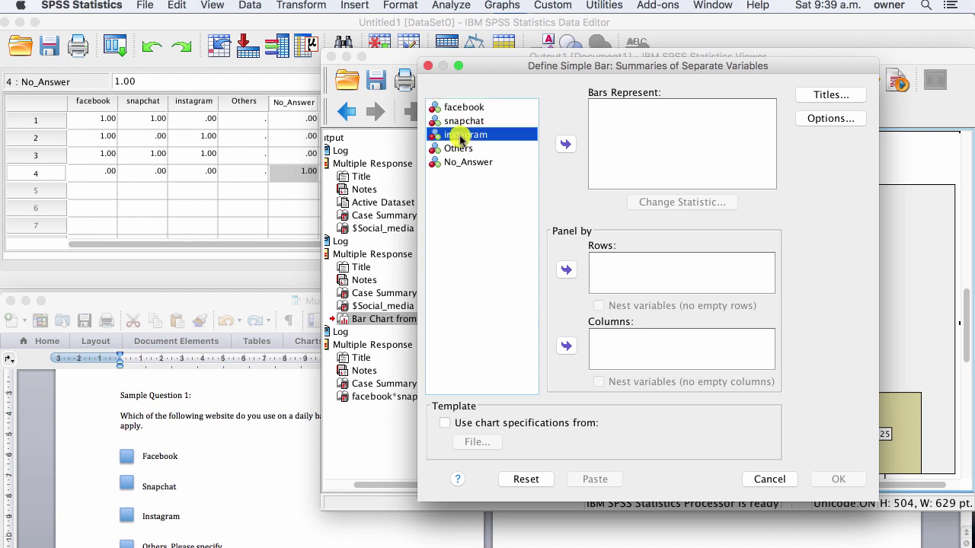
shift+click(460, 107)
click(565, 144)
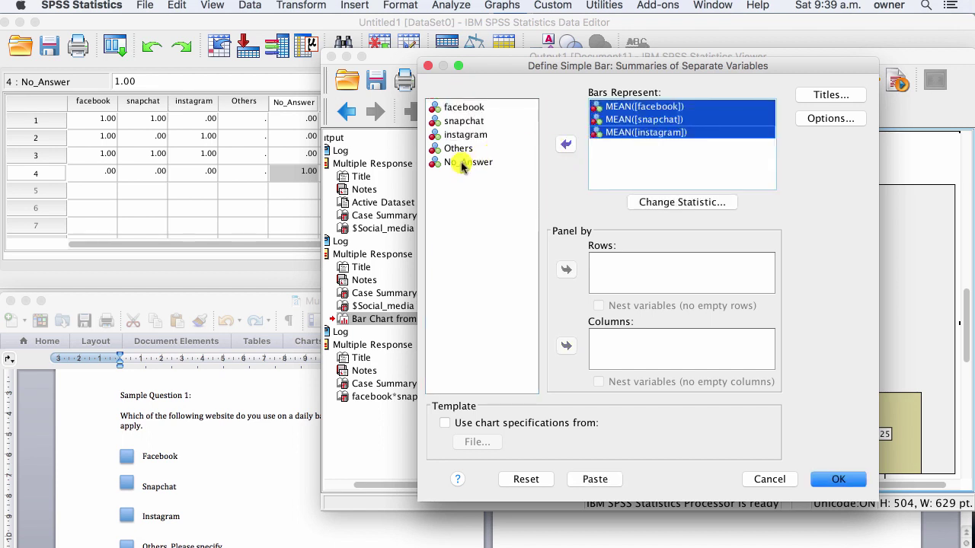
Add No_Answer as a fourth bar and open its statistic choices
click(462, 164)
click(565, 144)
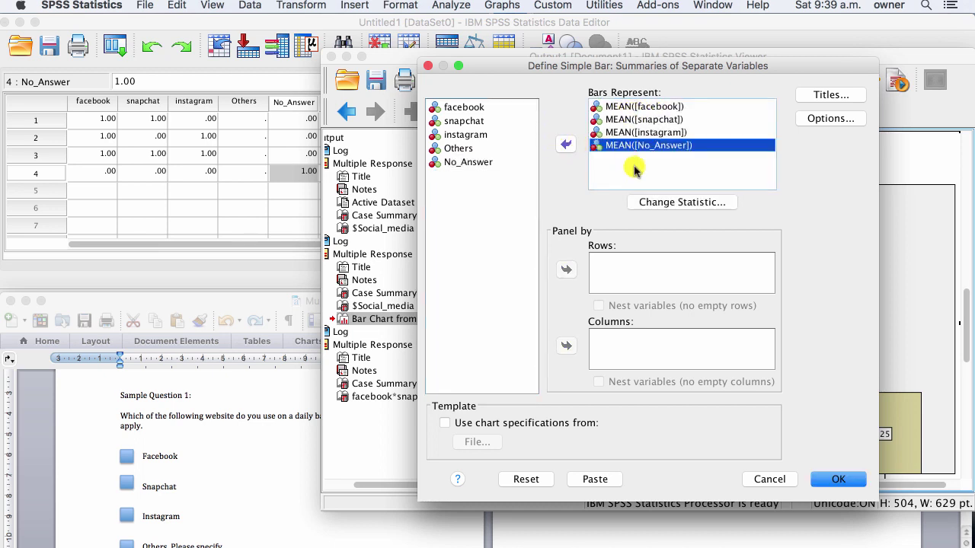
click(652, 202)
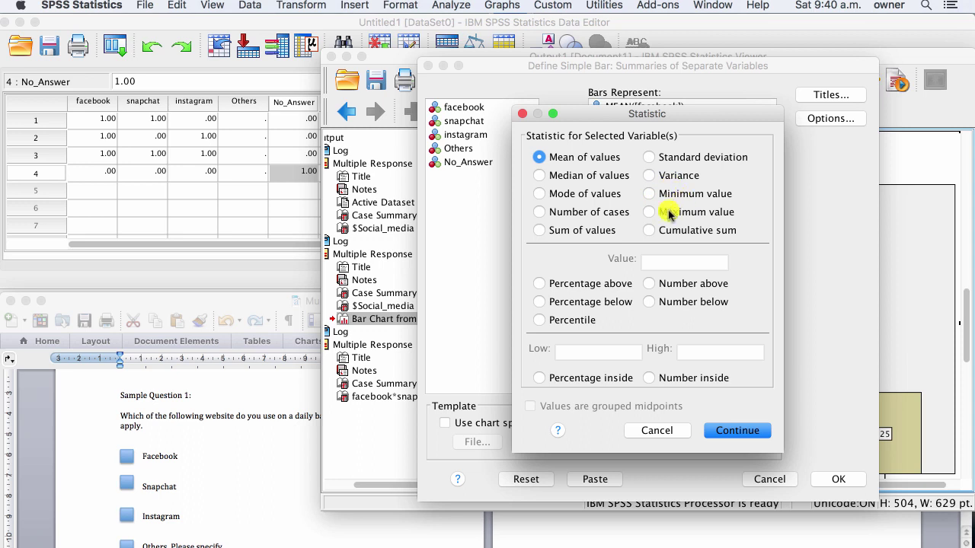
Set the No_Answer bar to show percentage of cases above 0
click(571, 283)
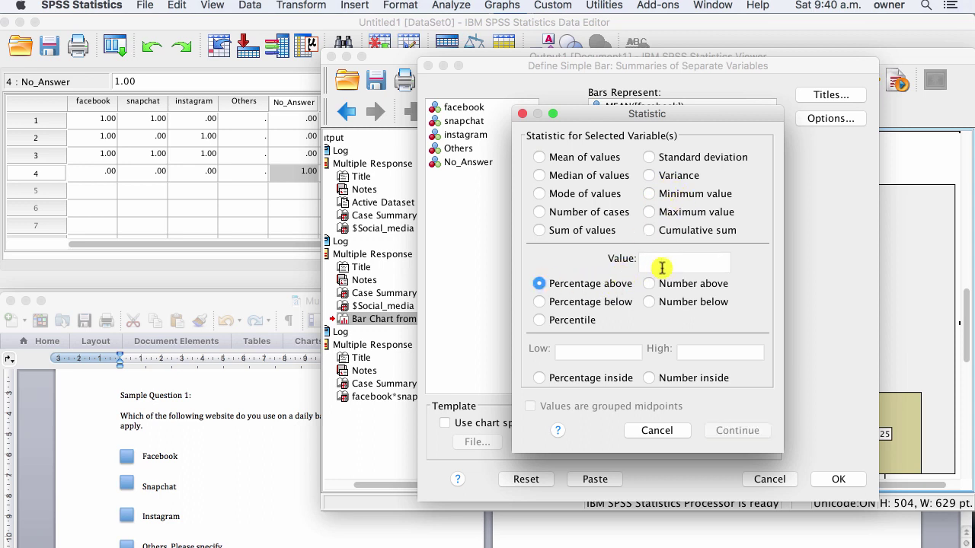
click(662, 266)
text(0)
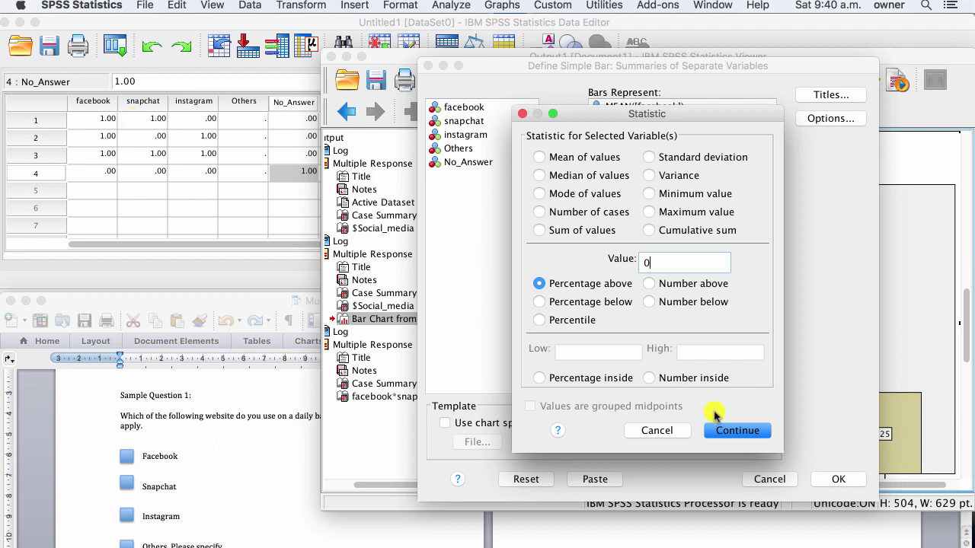
click(722, 432)
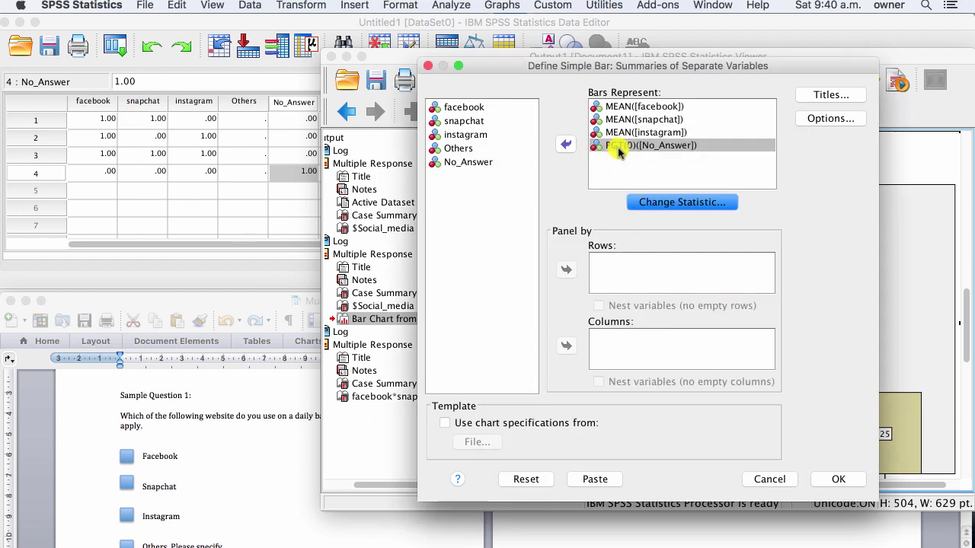
Set the facebook, snapchat and instagram bars to percentage above 0 and create the chart
click(640, 107)
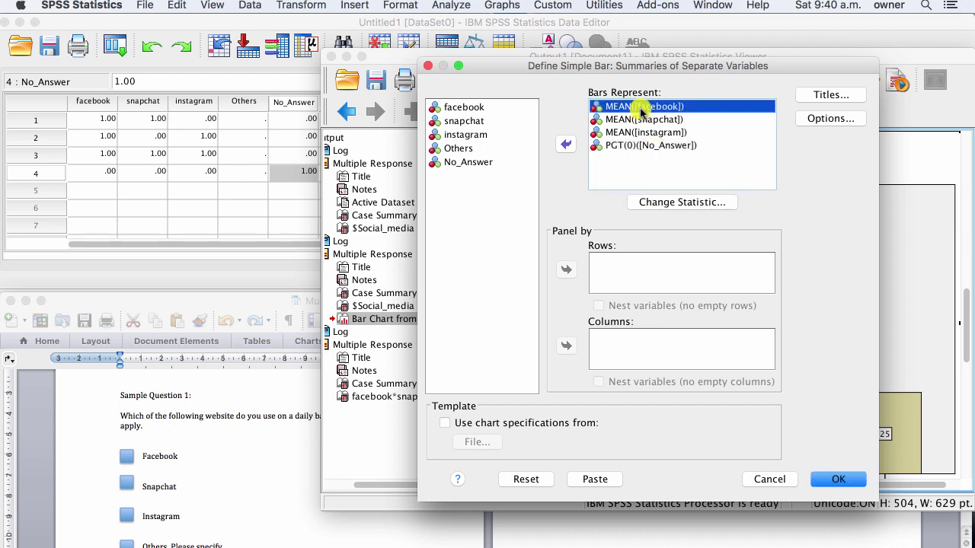
shift+click(644, 132)
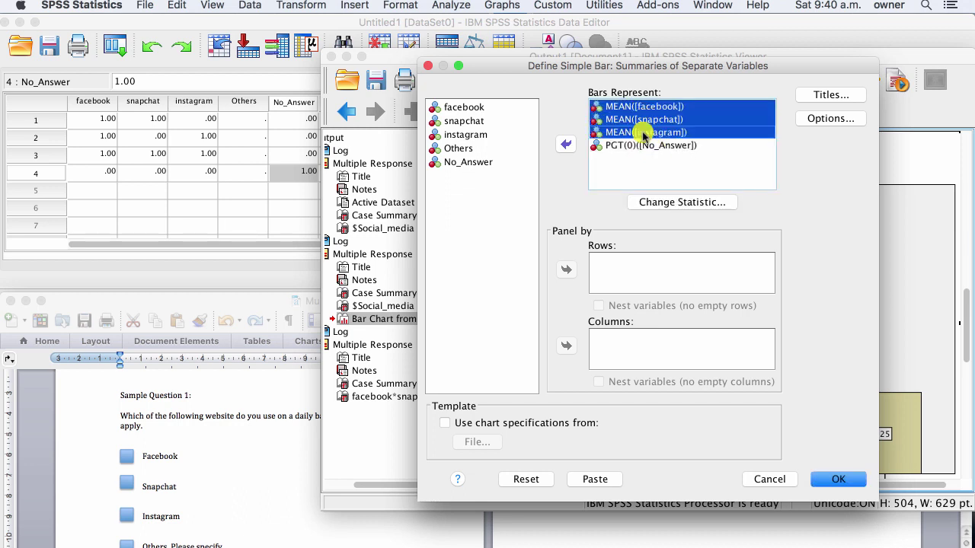
click(654, 202)
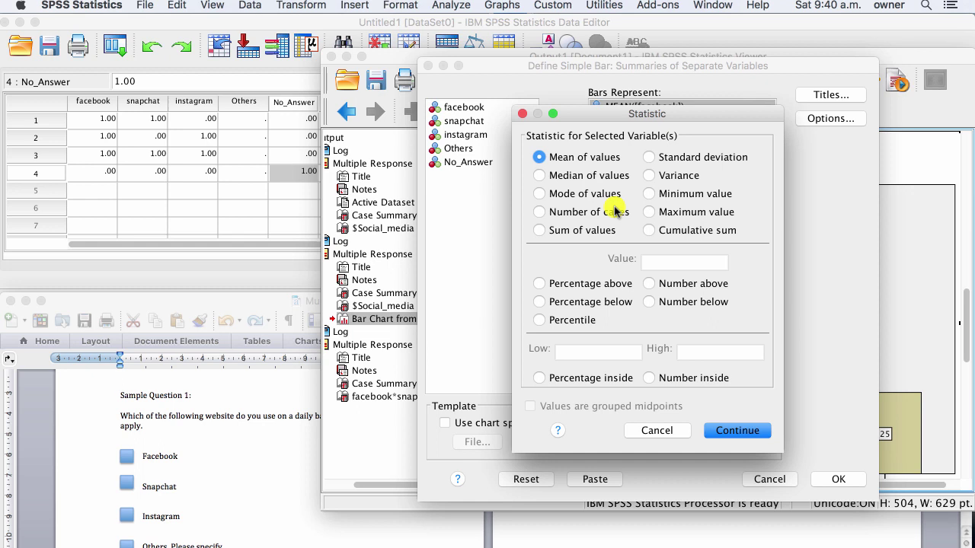
click(539, 283)
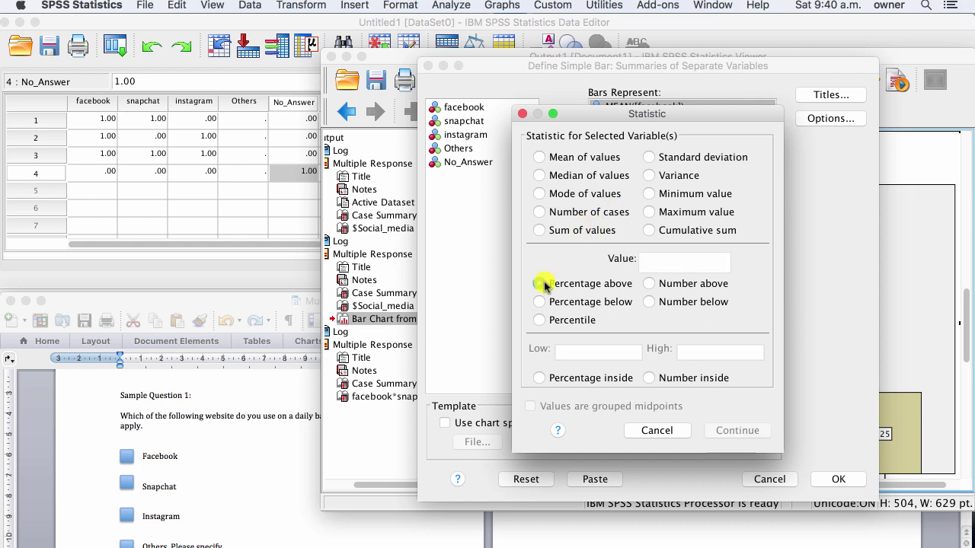
click(648, 263)
text(0)
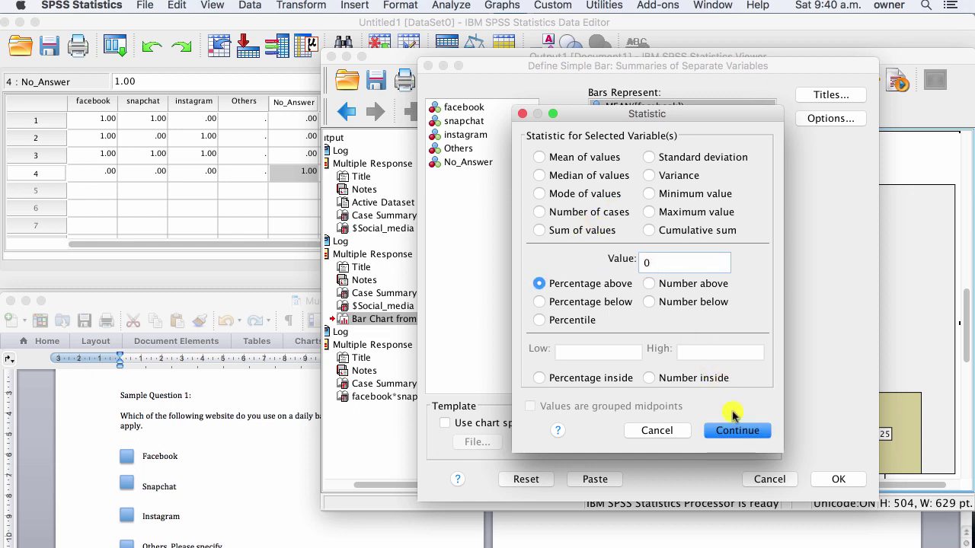
click(734, 431)
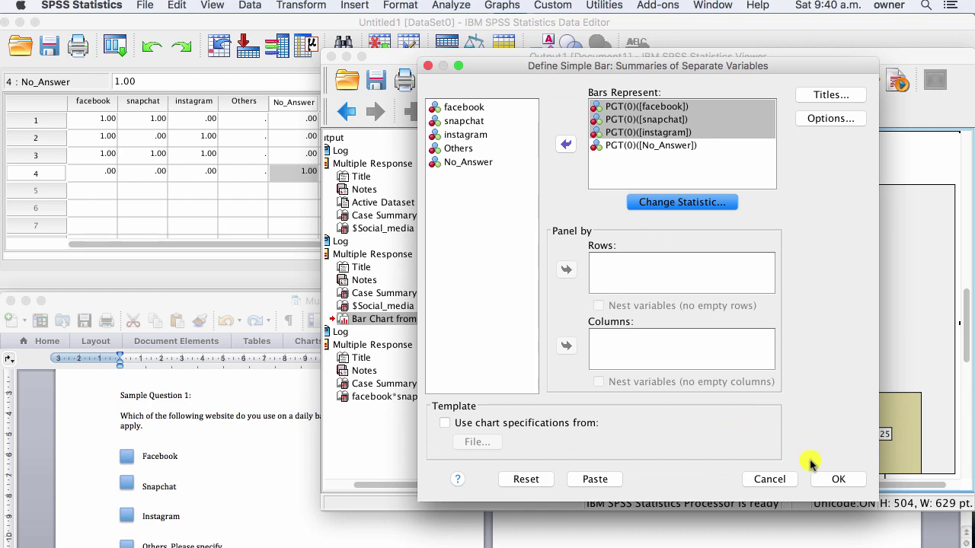
click(831, 479)
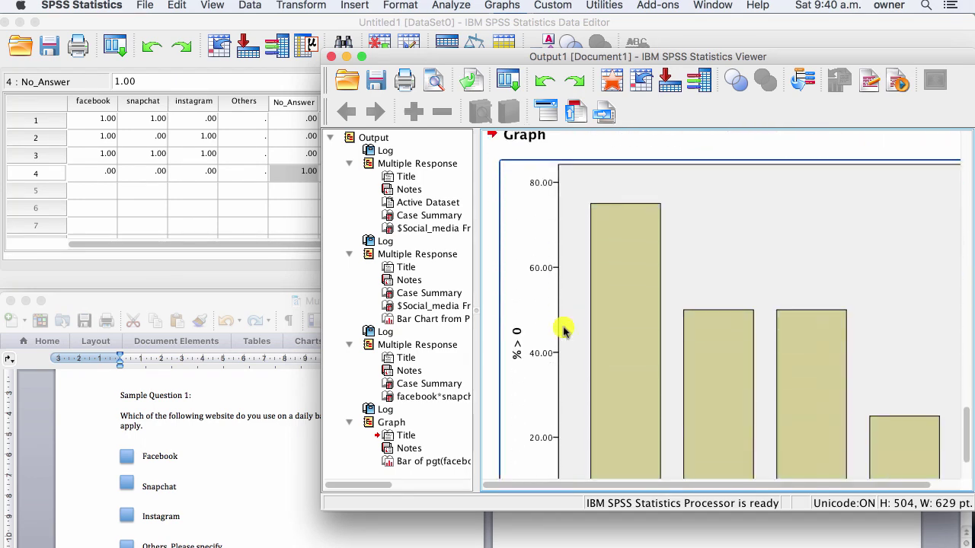
Show data labels 75.00, 50.00, 50.00 and 25.00 on the chart's bars in the Chart Editor
double_click(576, 330)
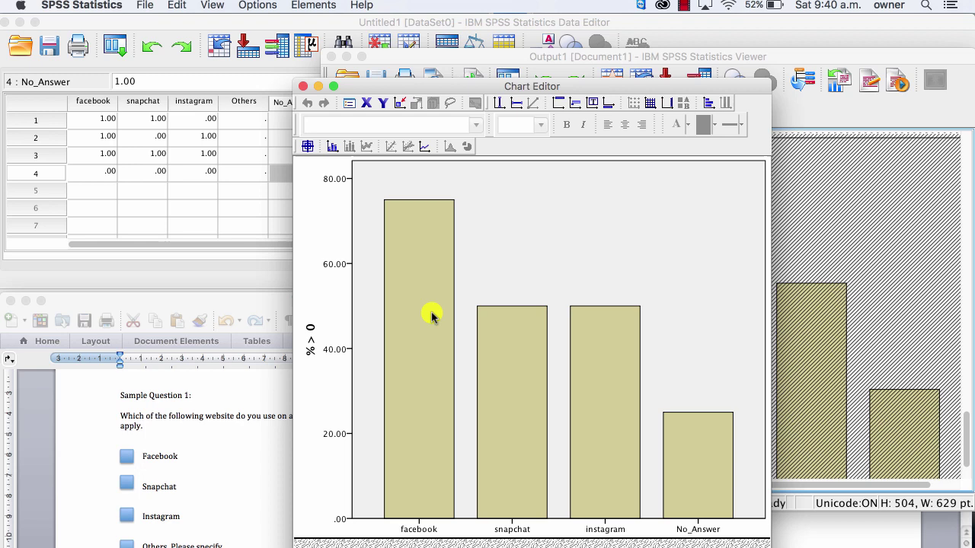
click(431, 316)
right_click(431, 314)
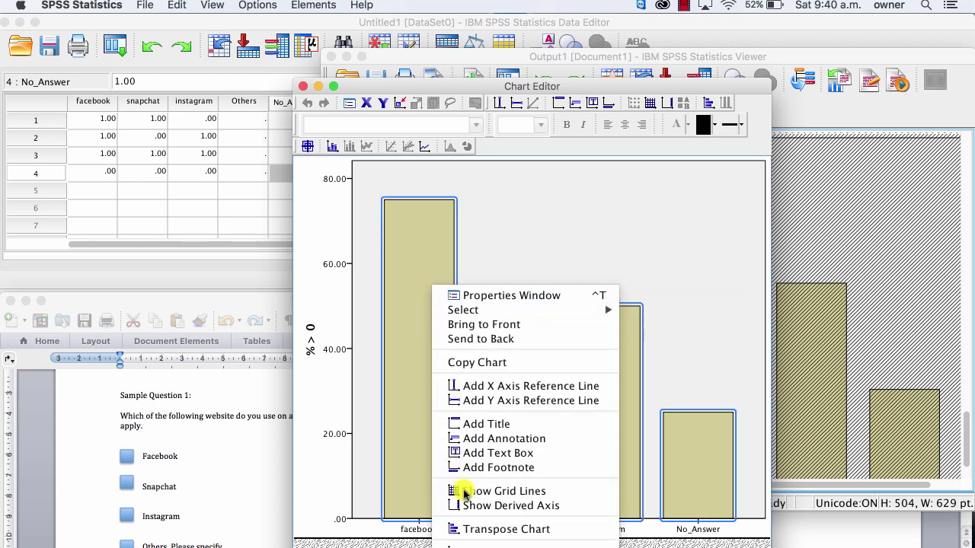
click(472, 544)
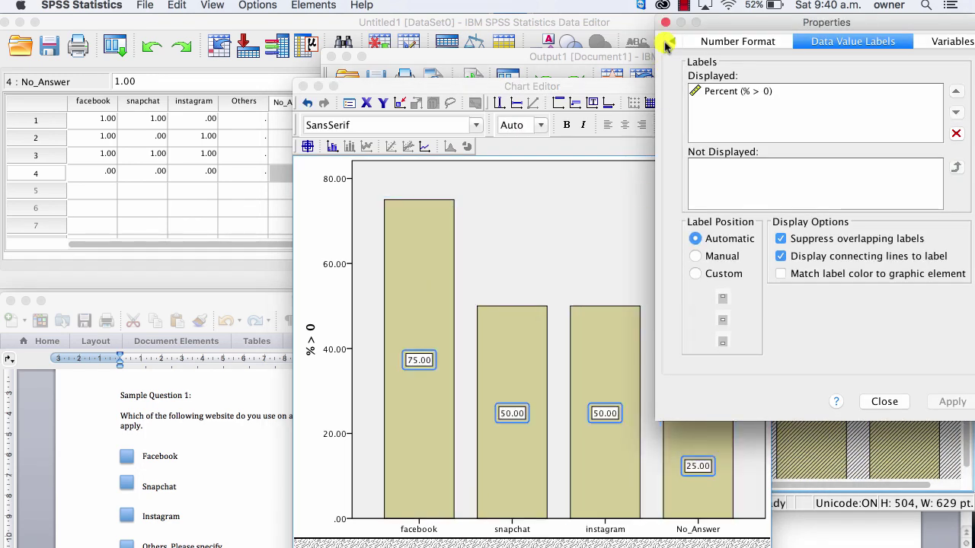
click(669, 24)
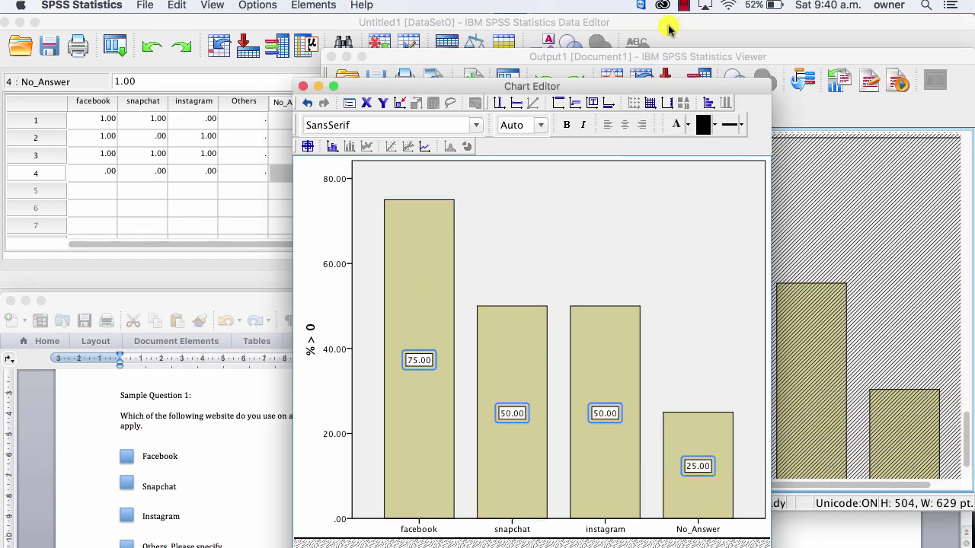
click(304, 87)
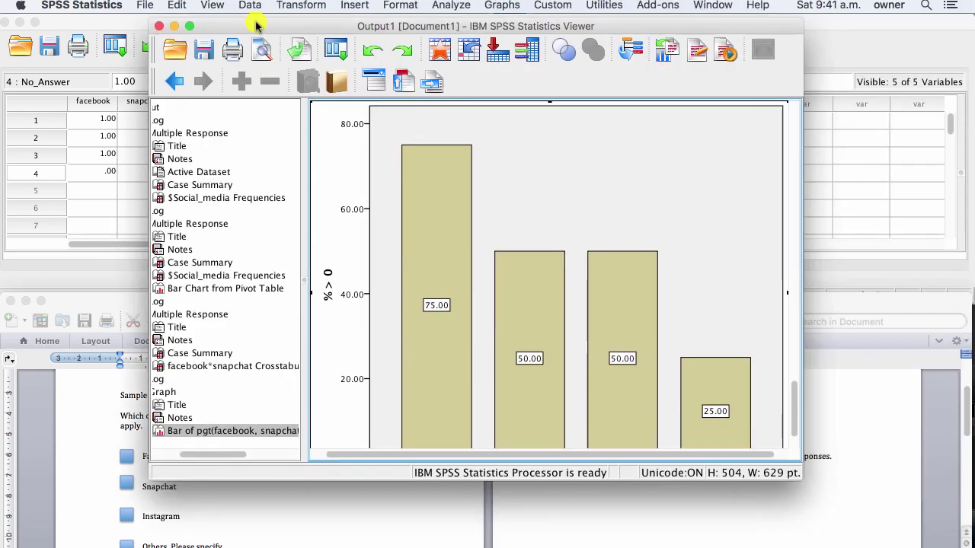
drag(803, 180, 923, 180)
scroll(636, 243, up, 5)
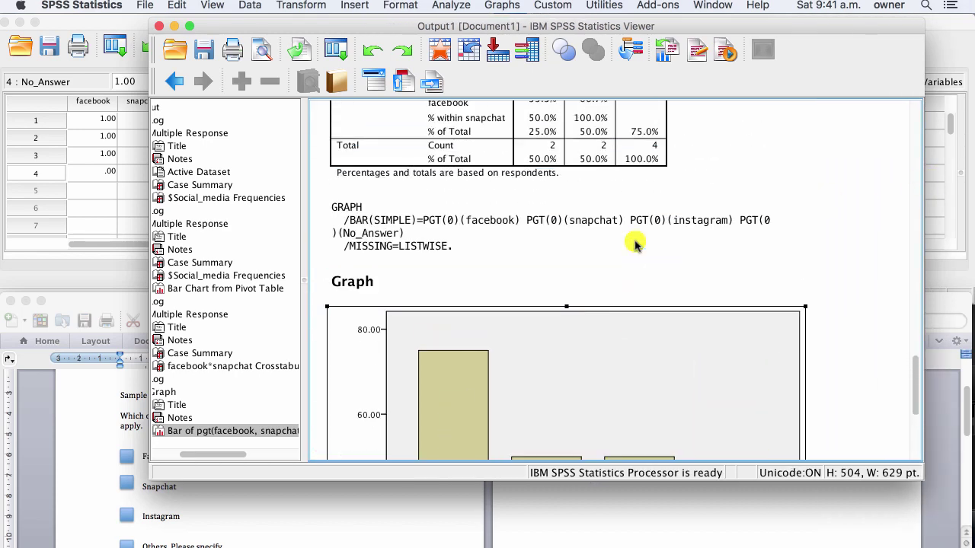
scroll(636, 244, down, 6)
scroll(636, 243, up, 10)
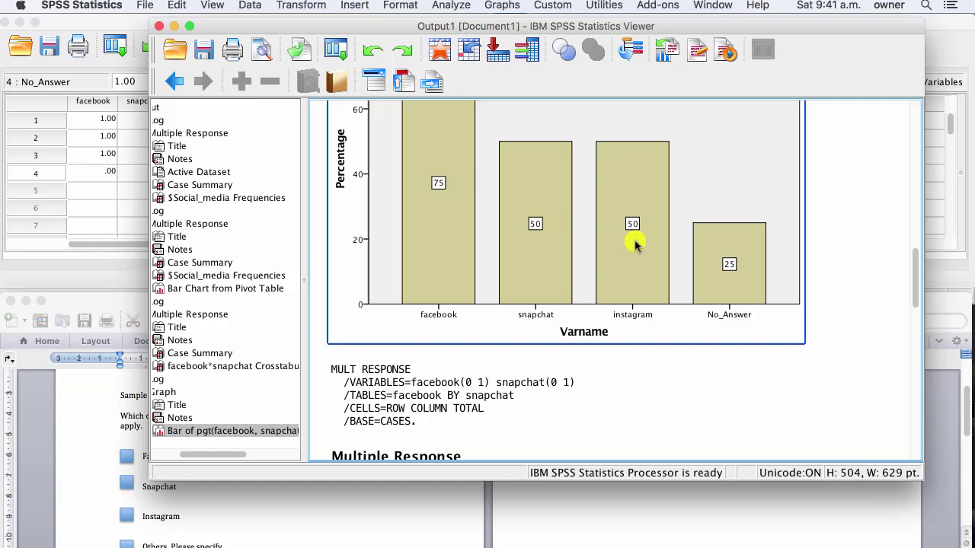
scroll(636, 244, down, 10)
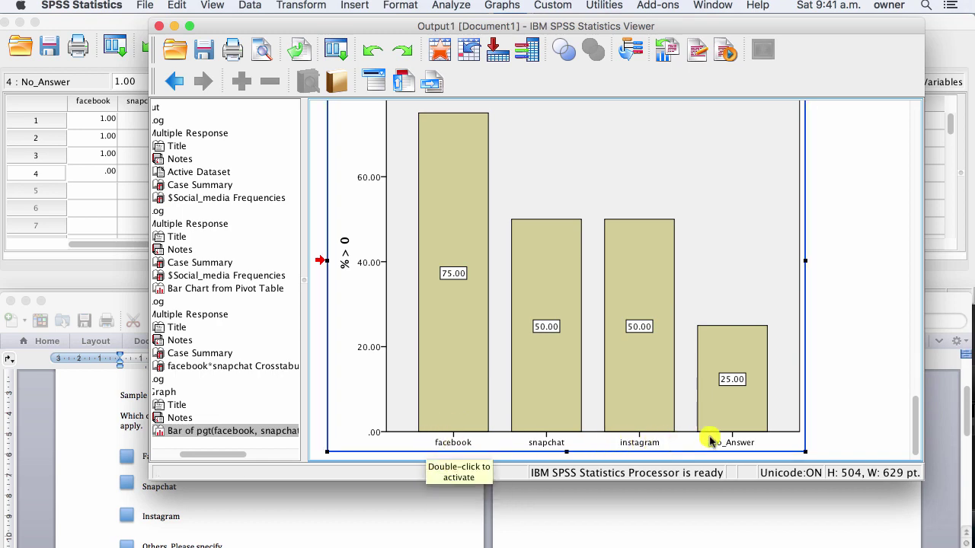
scroll(736, 436, up, 1)
scroll(736, 436, up, 15)
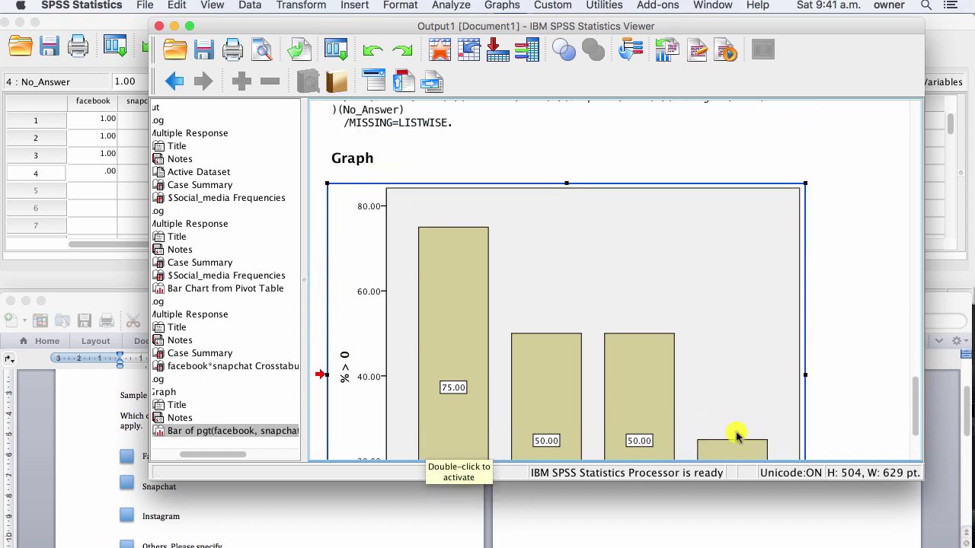
scroll(736, 436, up, 10)
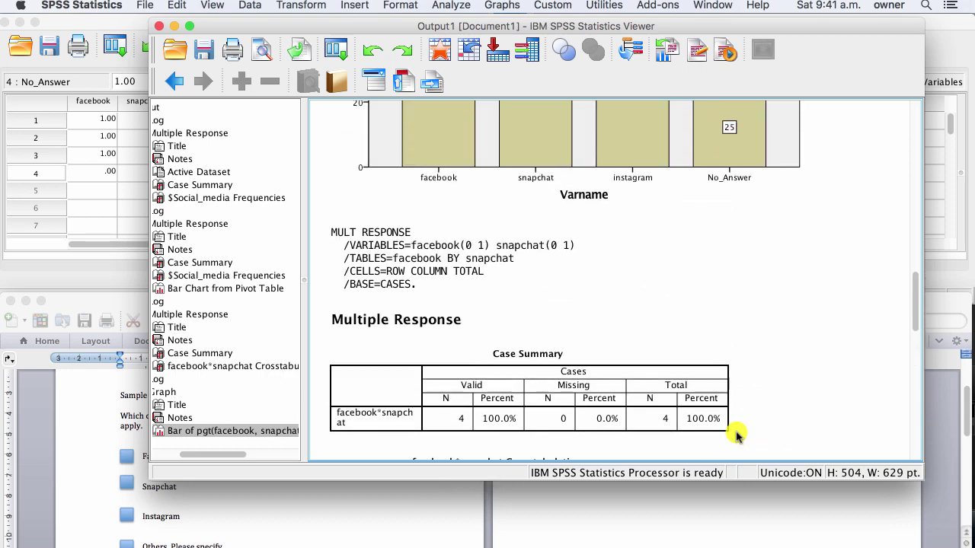
Read the to-do list in the Word document, then return to the SPSS Data Editor
scroll(695, 416, down, 2)
click(617, 525)
click(561, 211)
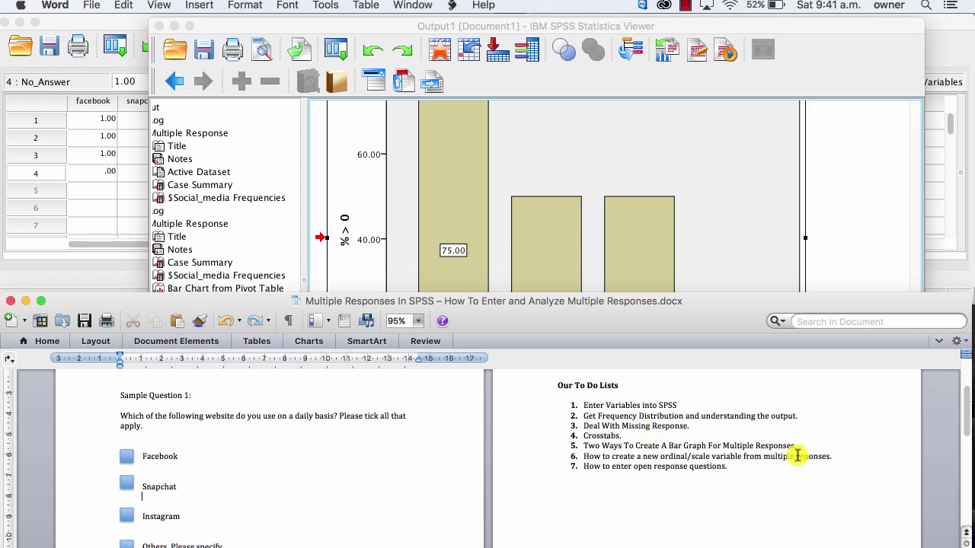
click(119, 206)
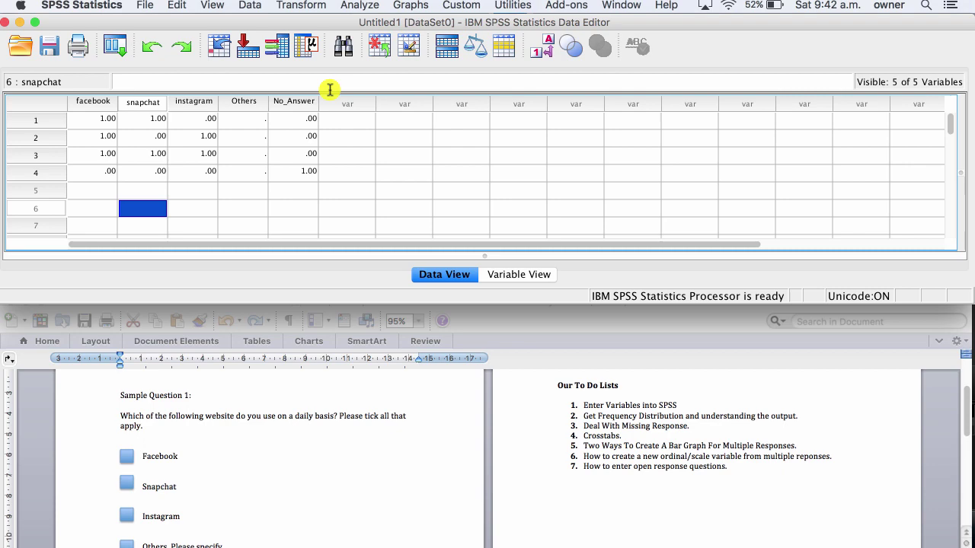
Set up Count Values within Cases with target Social_Media_Usage over facebook, snapchat and instagram
click(304, 4)
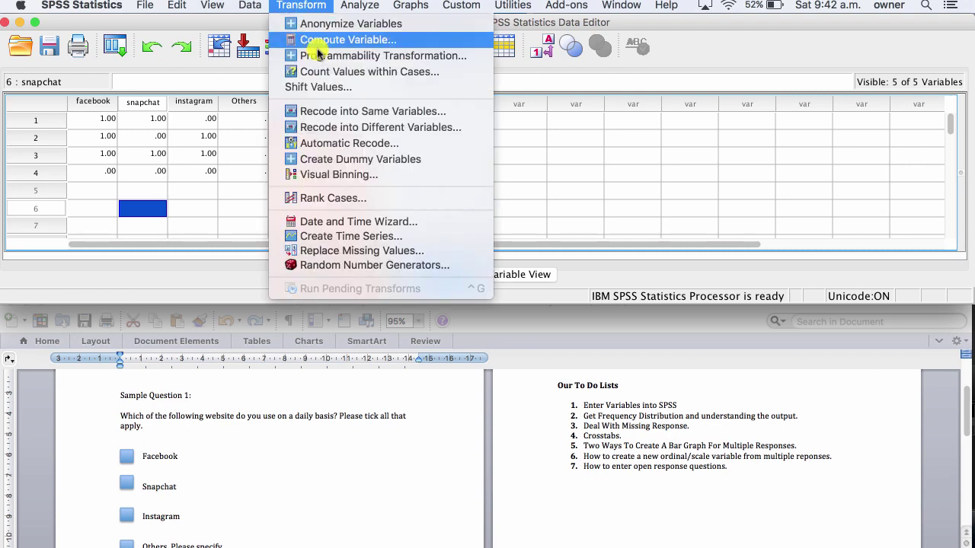
click(326, 72)
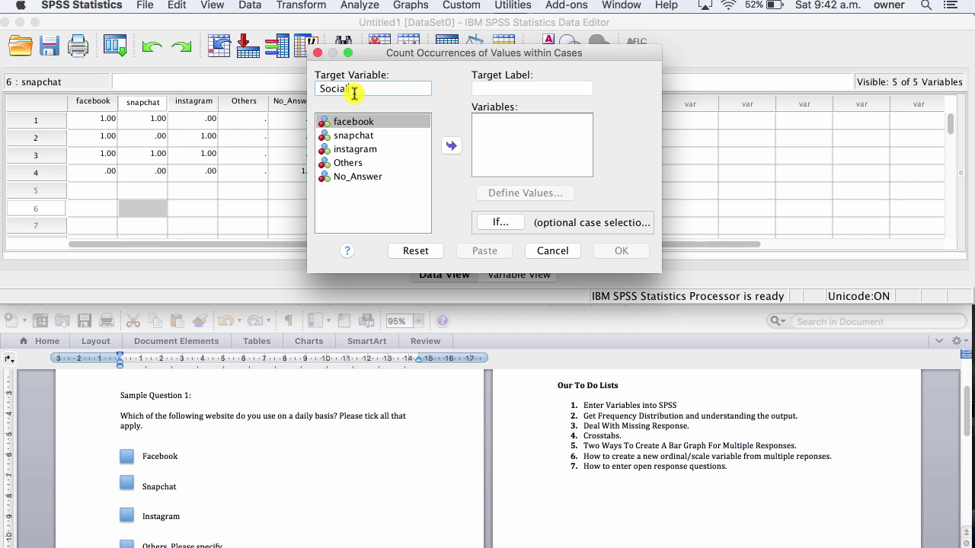
text(Social_Media_Usage)
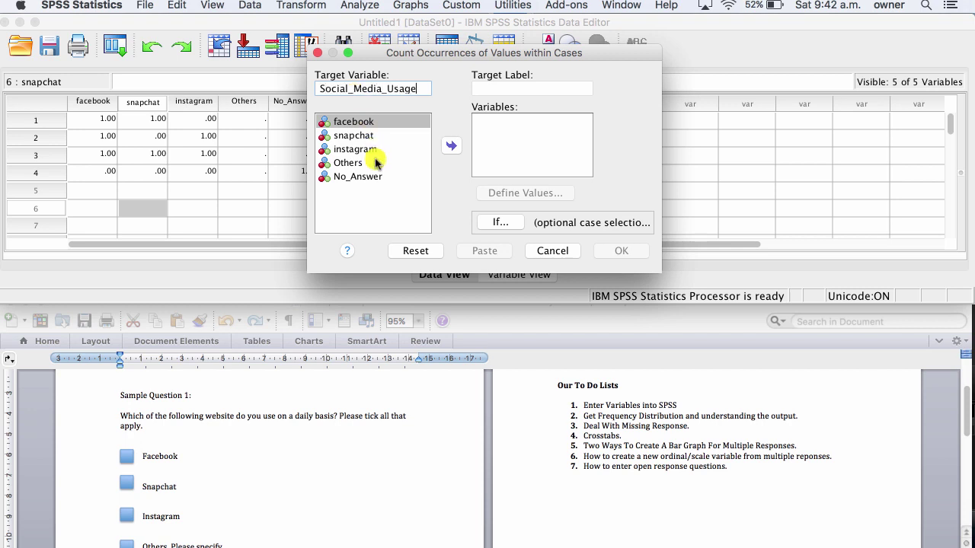
click(353, 137)
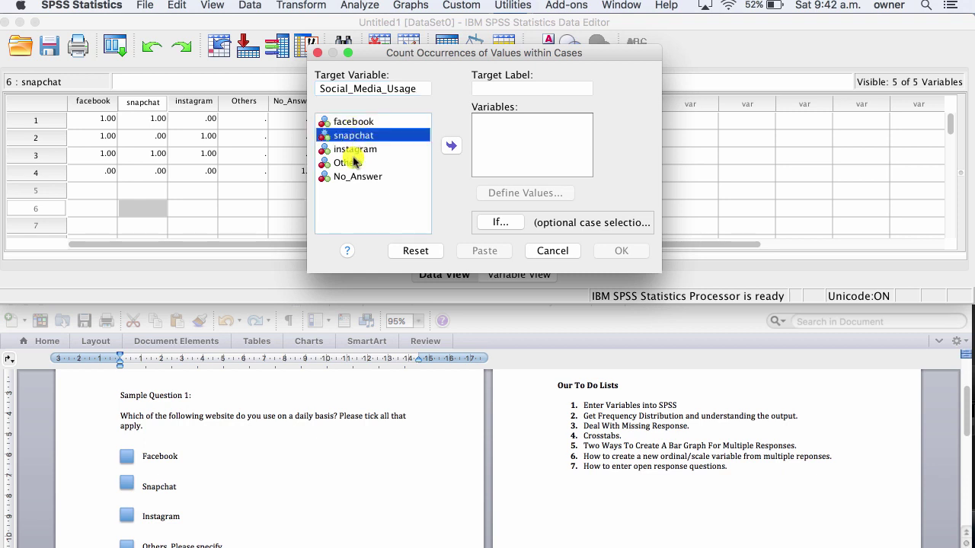
click(354, 163)
click(356, 149)
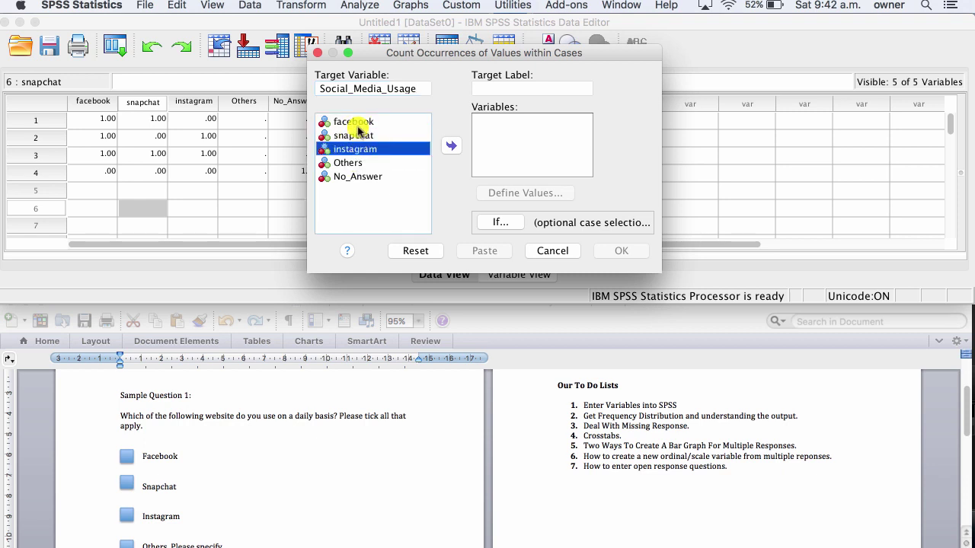
shift+click(358, 135)
shift+click(354, 121)
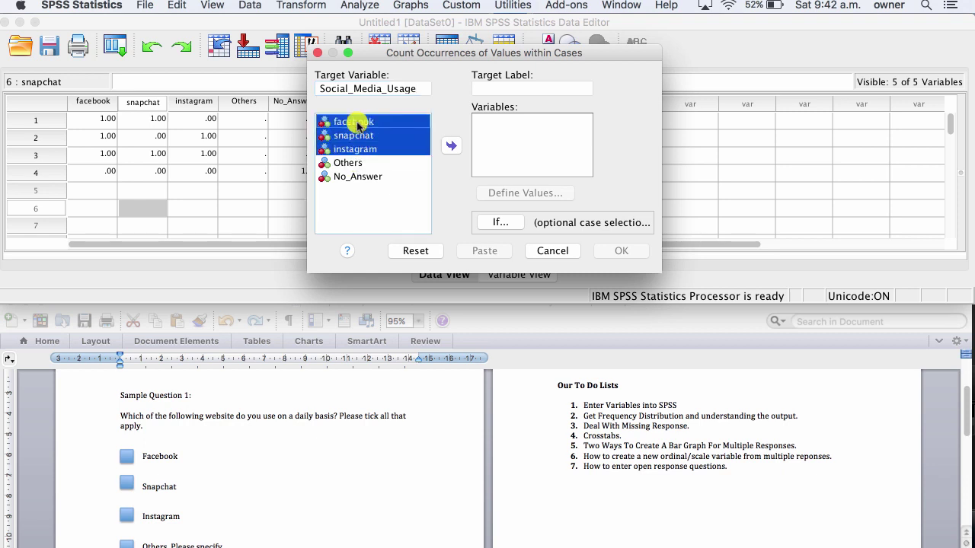
click(451, 145)
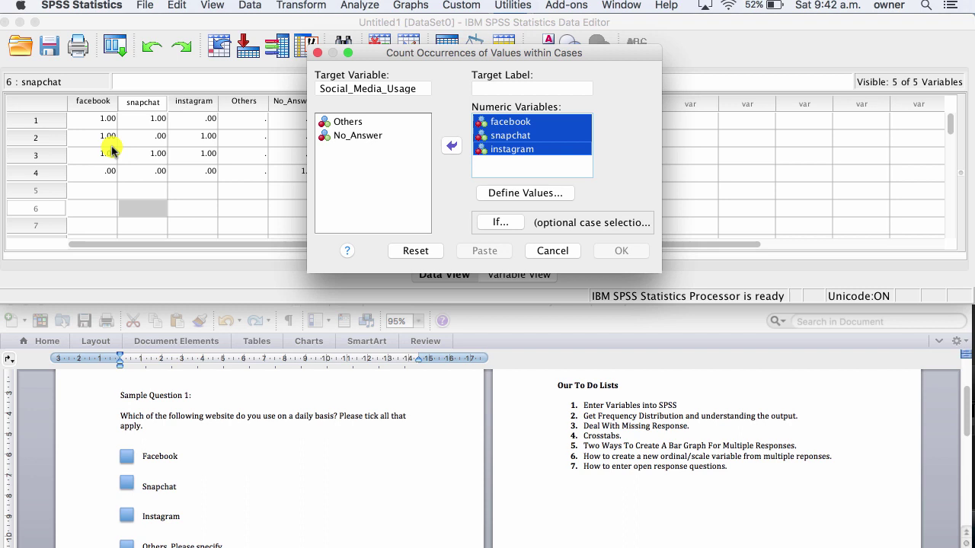
Count the value 1 and run the count
click(491, 193)
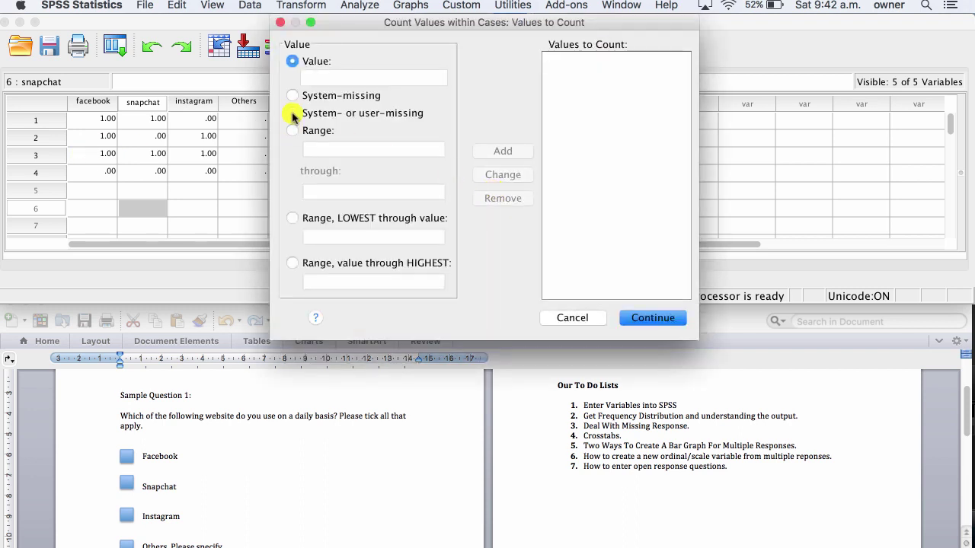
click(316, 79)
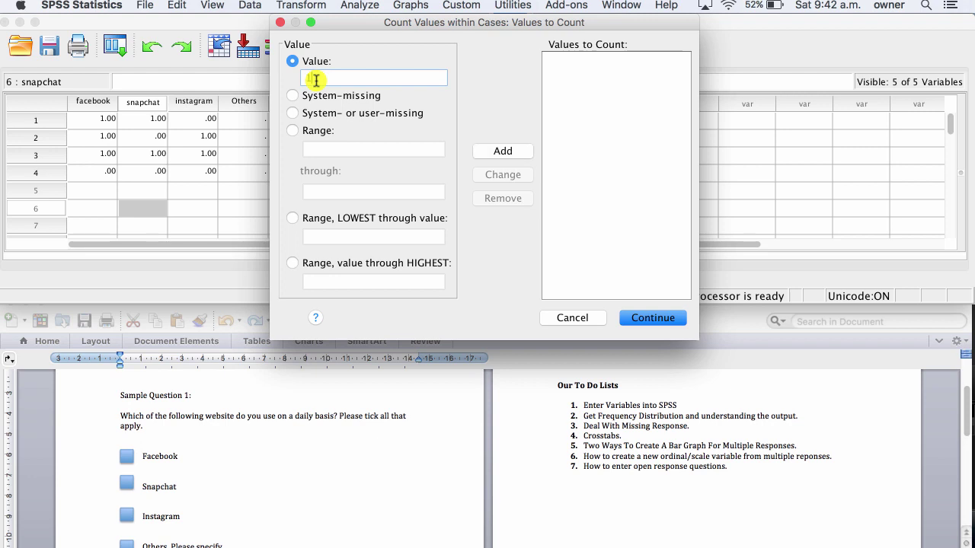
text(1)
click(503, 151)
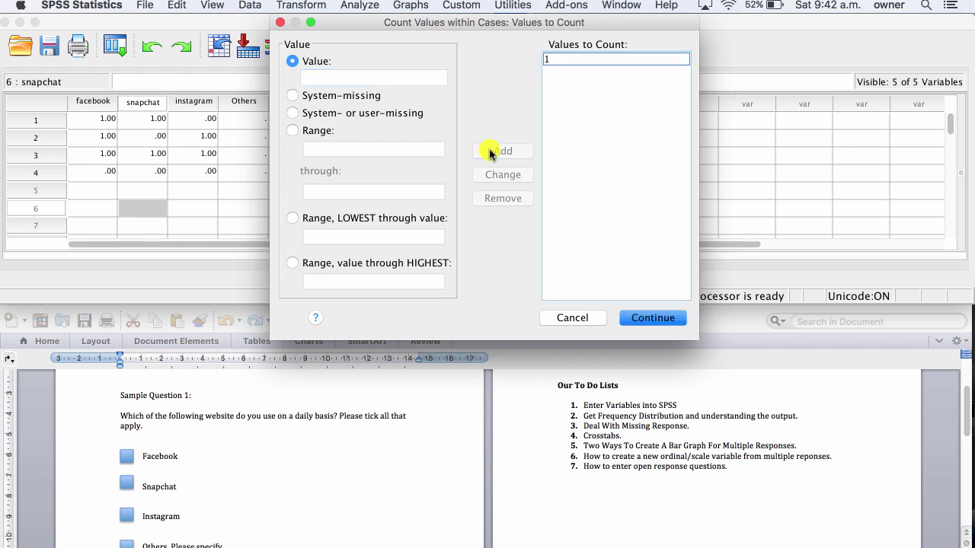
click(664, 321)
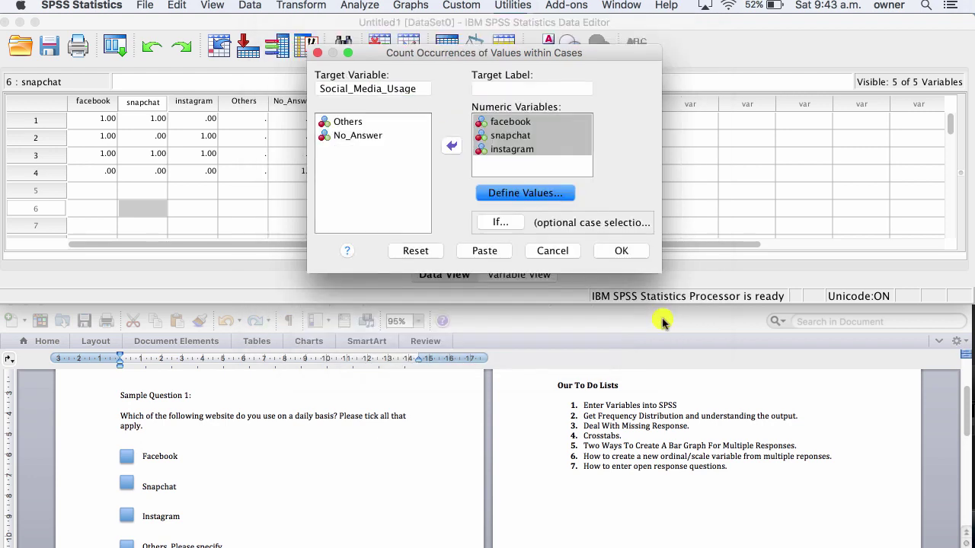
click(616, 252)
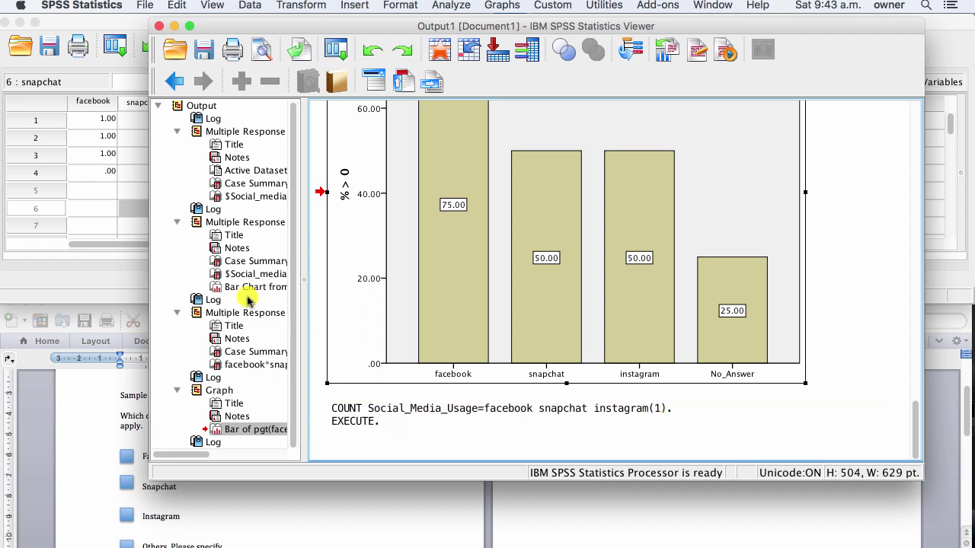
Check the Social_Media_Usage counts 2, 2, 3 and 0 in the Data Editor, then switch back to Word
click(93, 209)
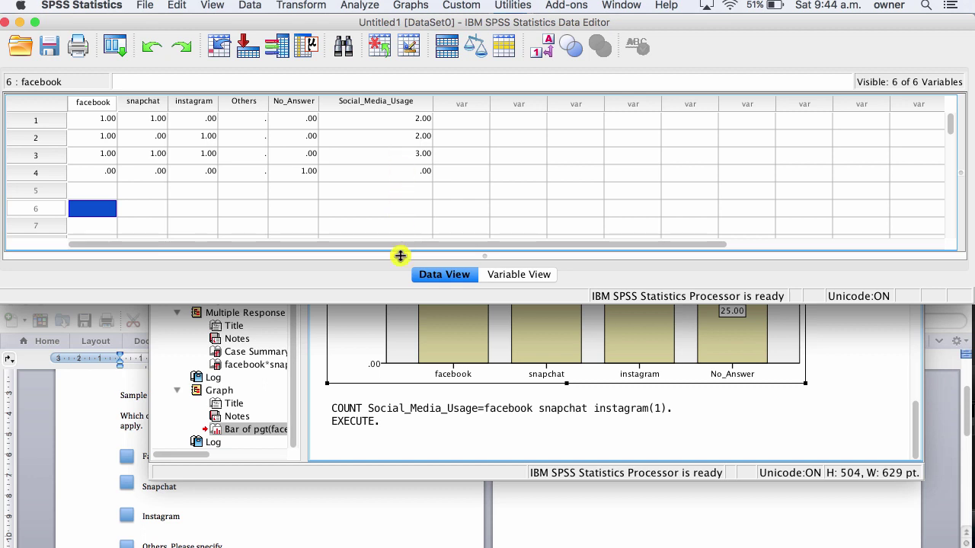
click(378, 510)
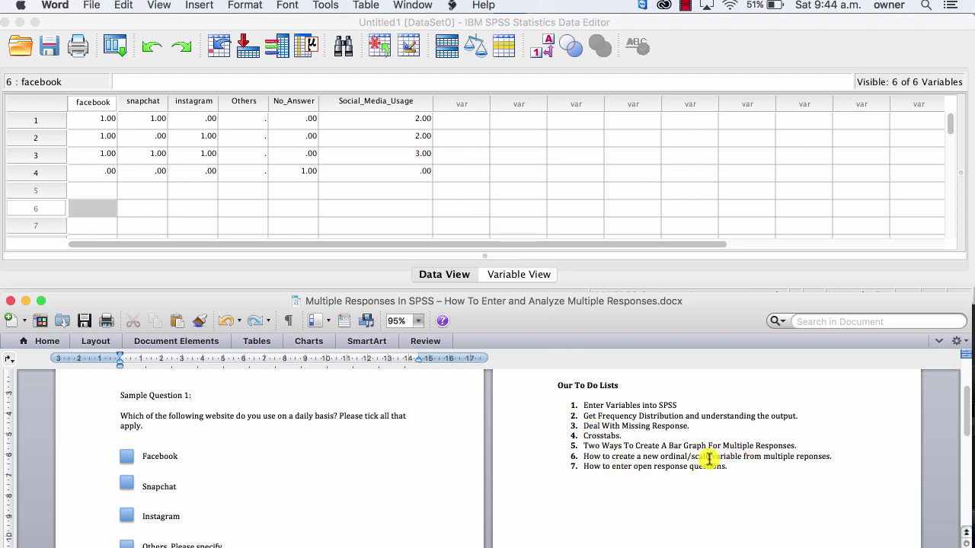
Set Social_Media_Usage's measure to Ordinal in Variable View and return to Data View
click(514, 278)
click(513, 276)
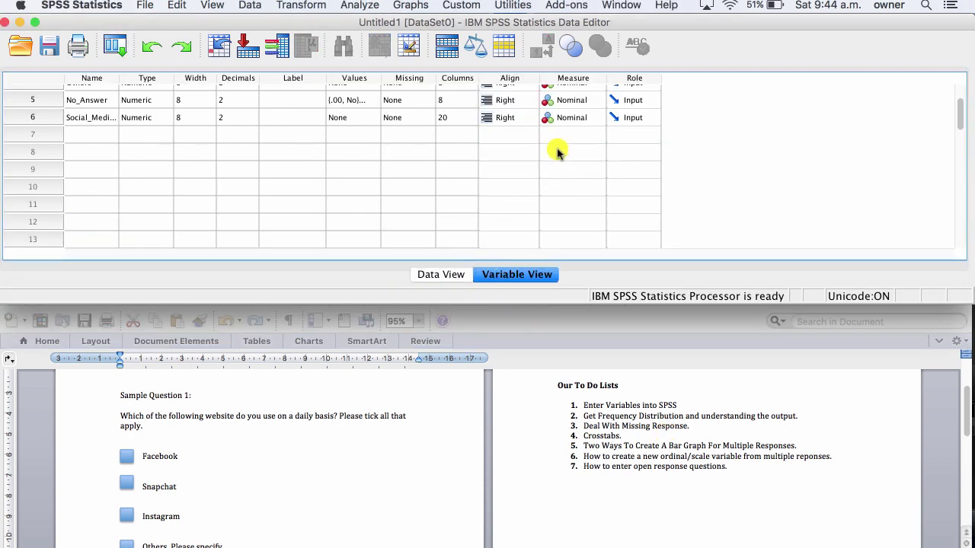
click(579, 117)
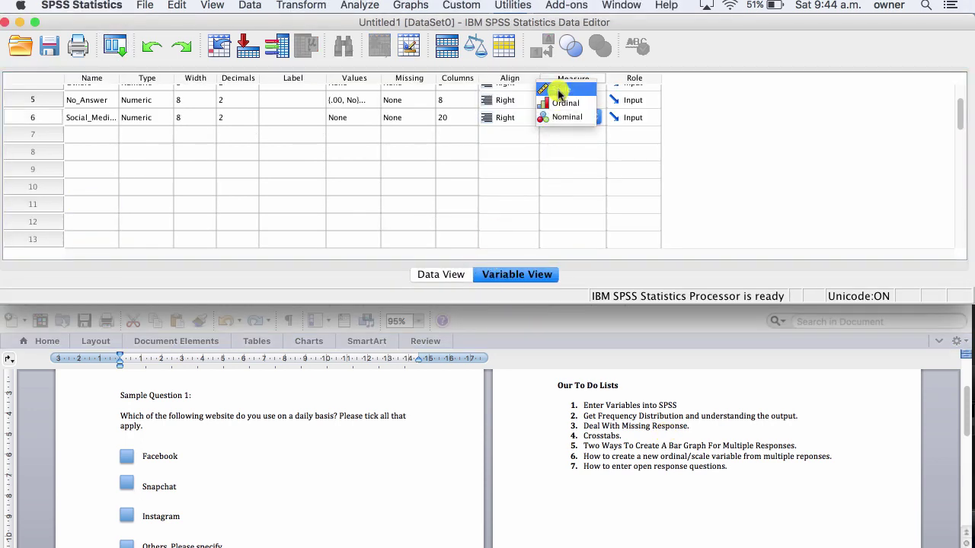
click(561, 104)
double_click(30, 117)
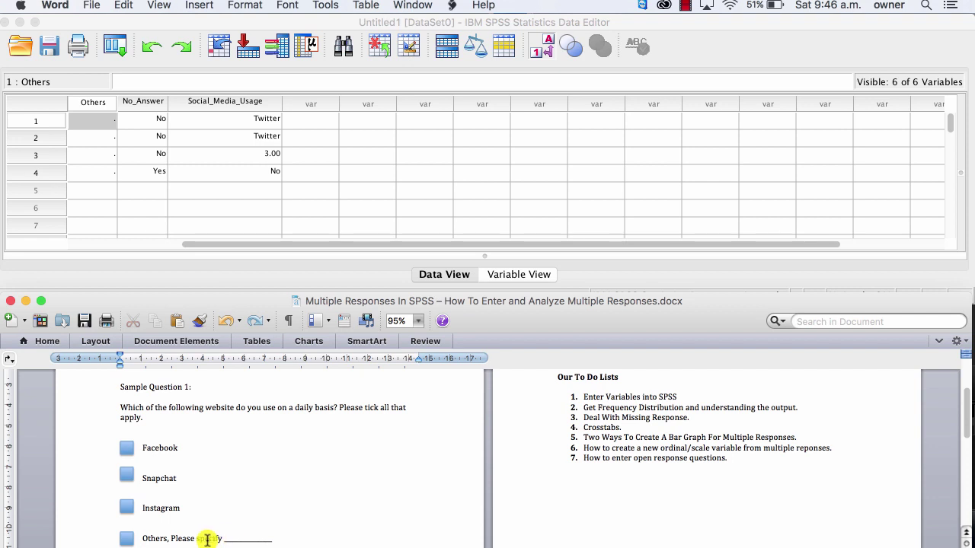
Begin an Automatic Recode of Others, then cancel it without recoding
click(310, 190)
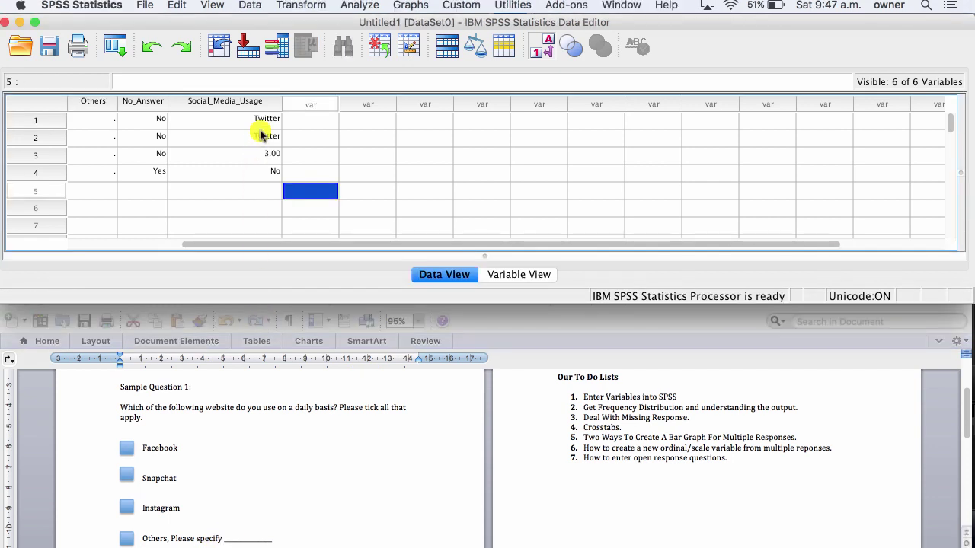
click(302, 6)
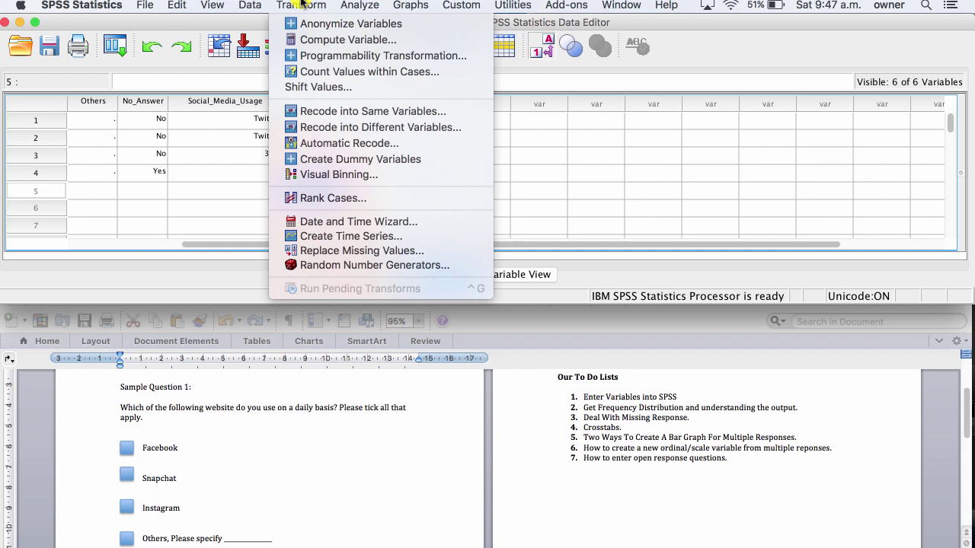
click(329, 143)
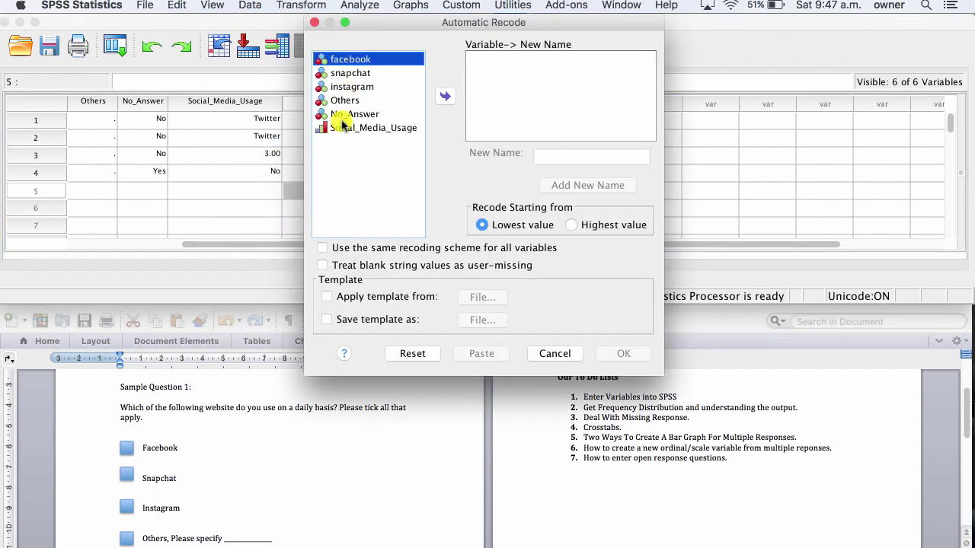
click(346, 100)
click(446, 96)
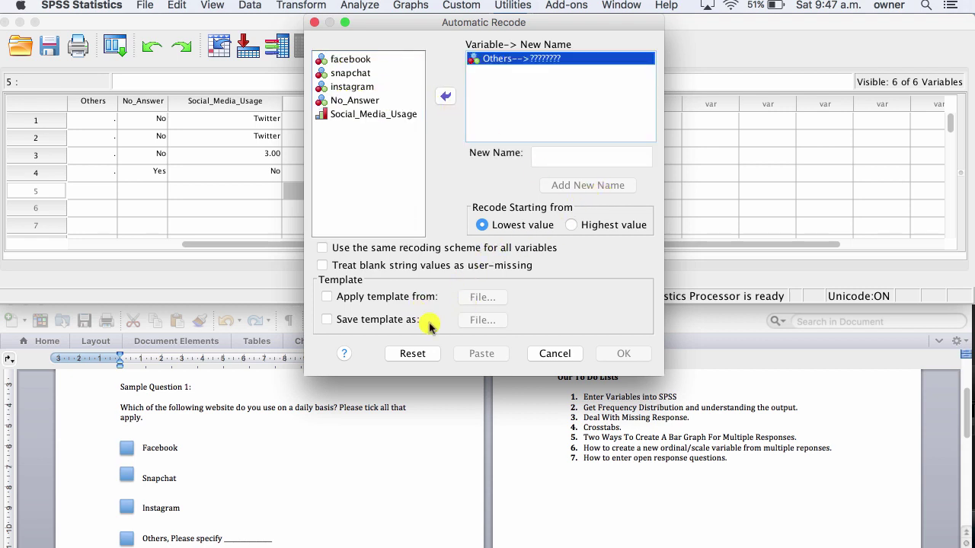
click(554, 353)
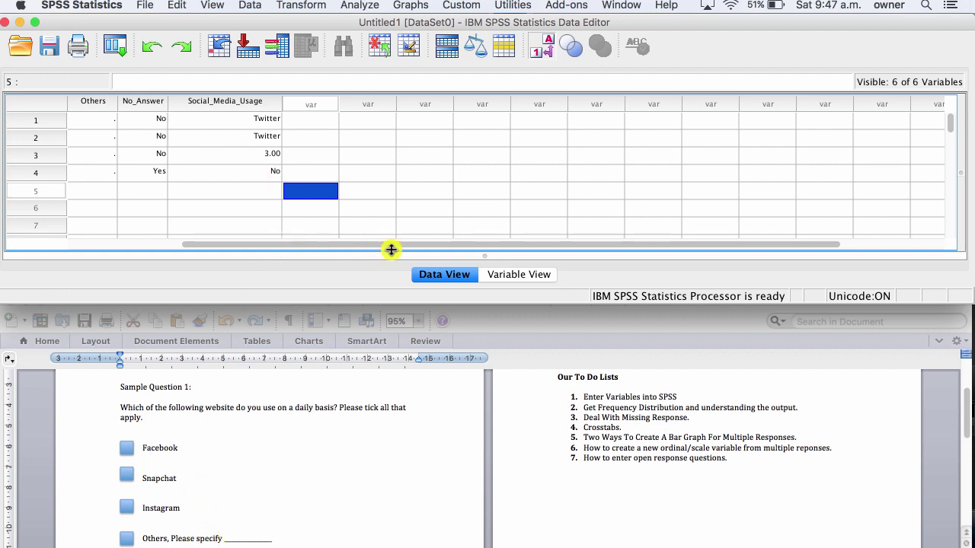
Open the value labels for Others and add 0 = No and 1 = Twitter
scroll(388, 249, left, 3)
click(500, 274)
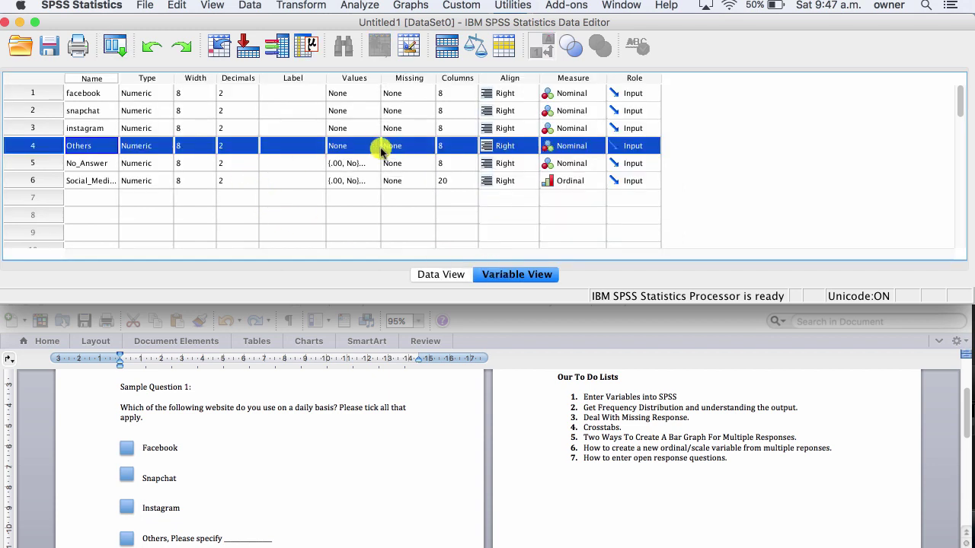
click(372, 145)
click(371, 145)
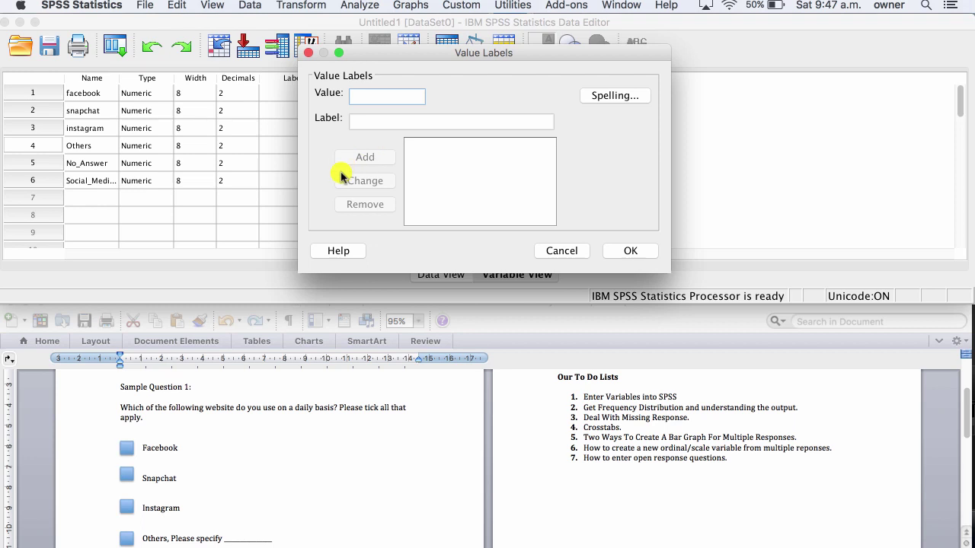
key(Tab)
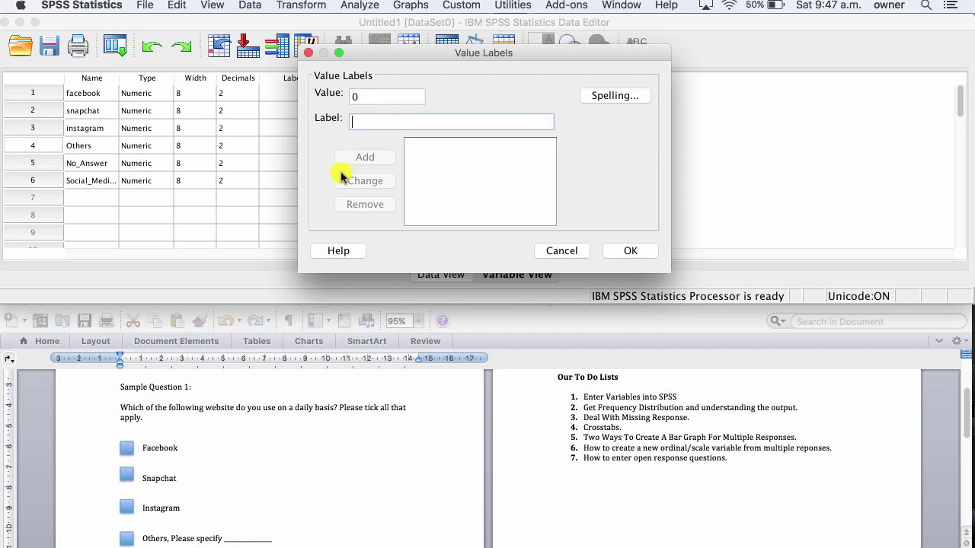
click(348, 157)
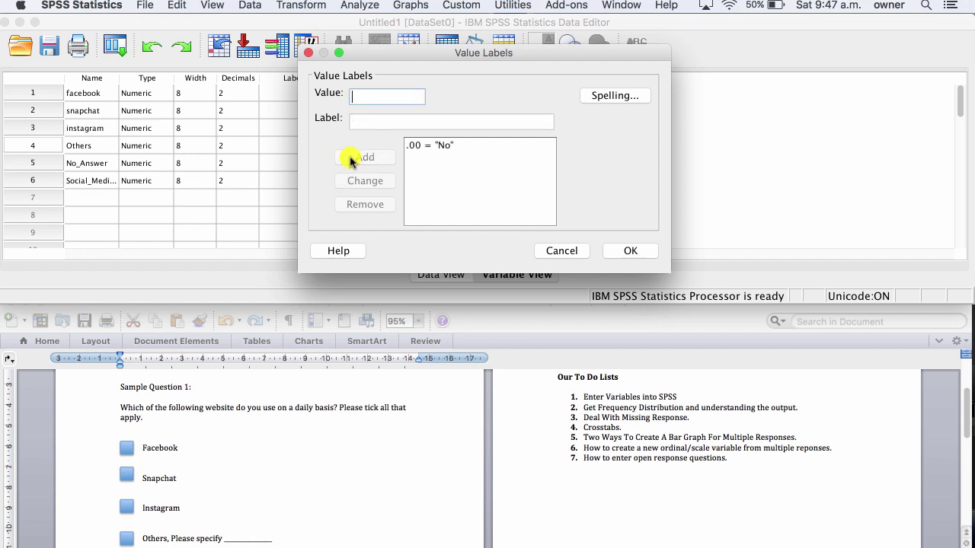
text(1)
key(Tab)
text(Twitter)
click(349, 158)
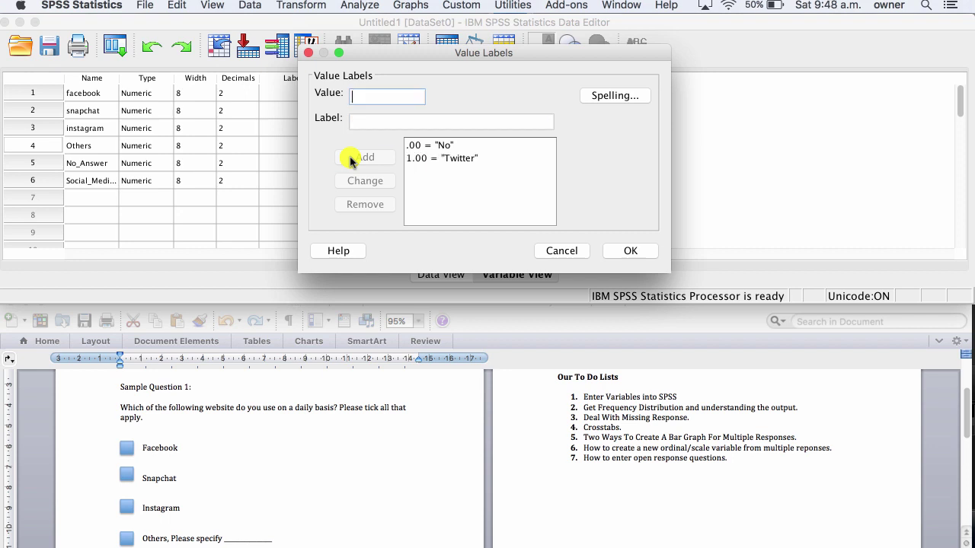
Add 2 = Pinterest and 3 = Other, then confirm the four value labels
text(2)
key(Tab)
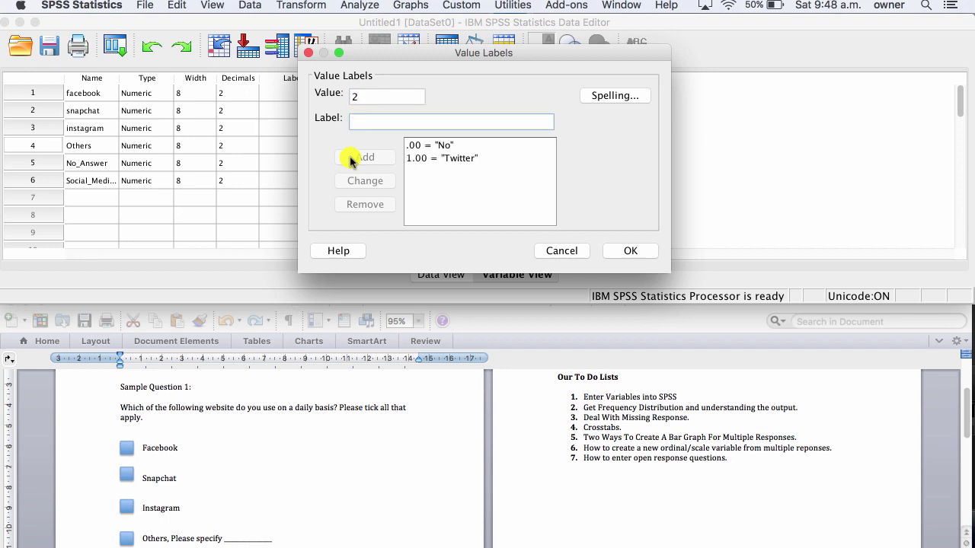
text(P)
text(interest)
click(370, 154)
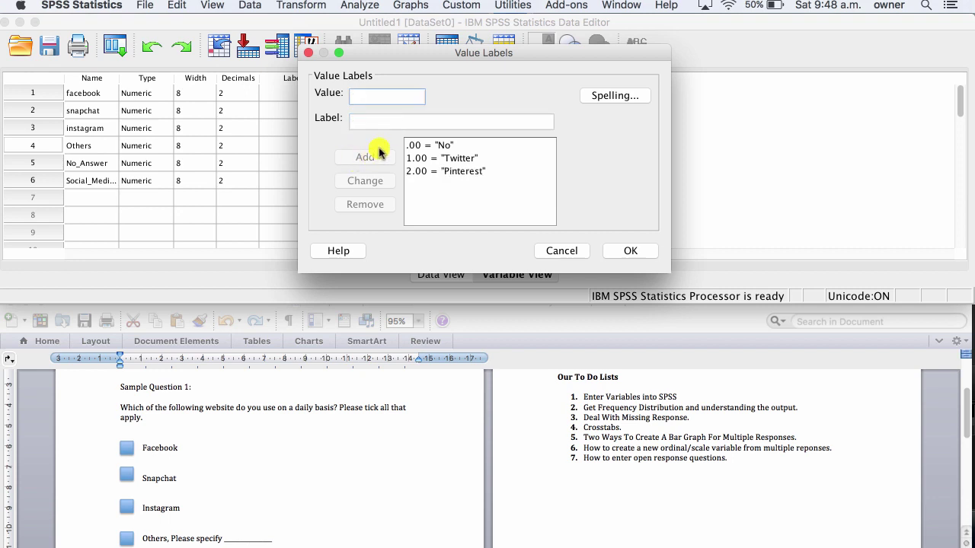
text(3)
key(Tab)
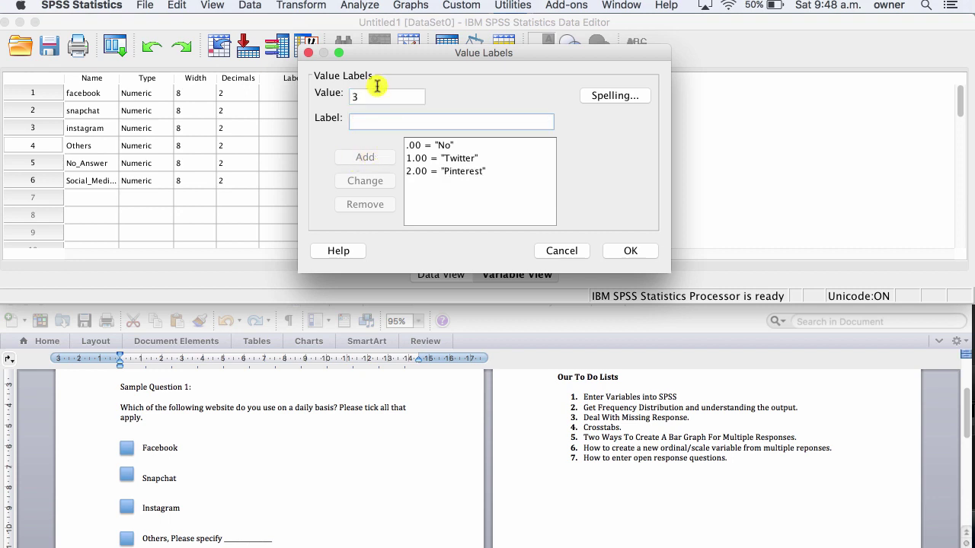
text(Other)
click(356, 164)
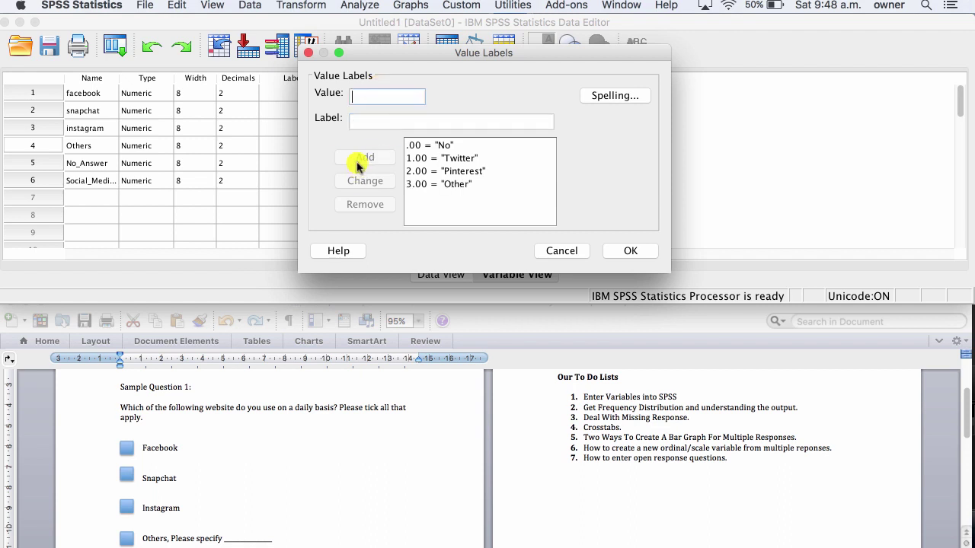
click(455, 187)
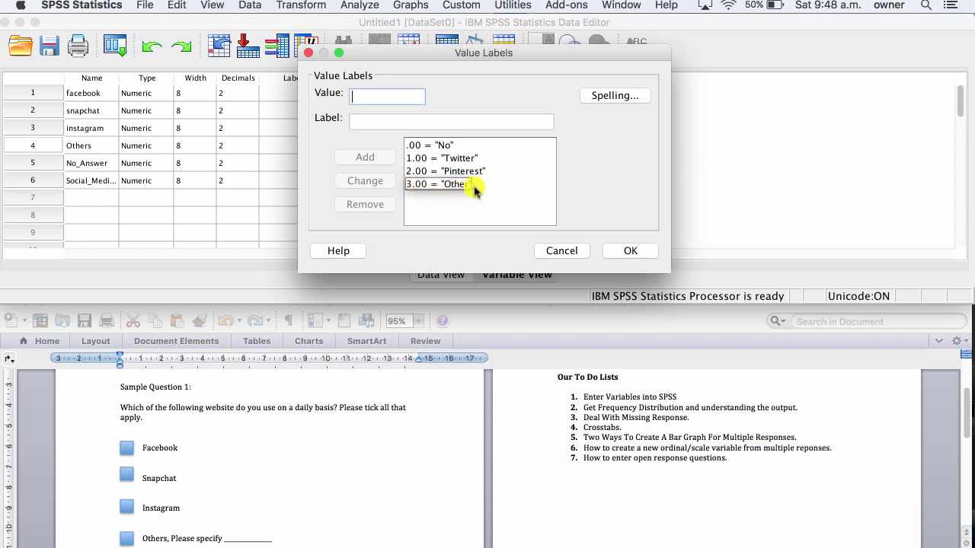
click(431, 184)
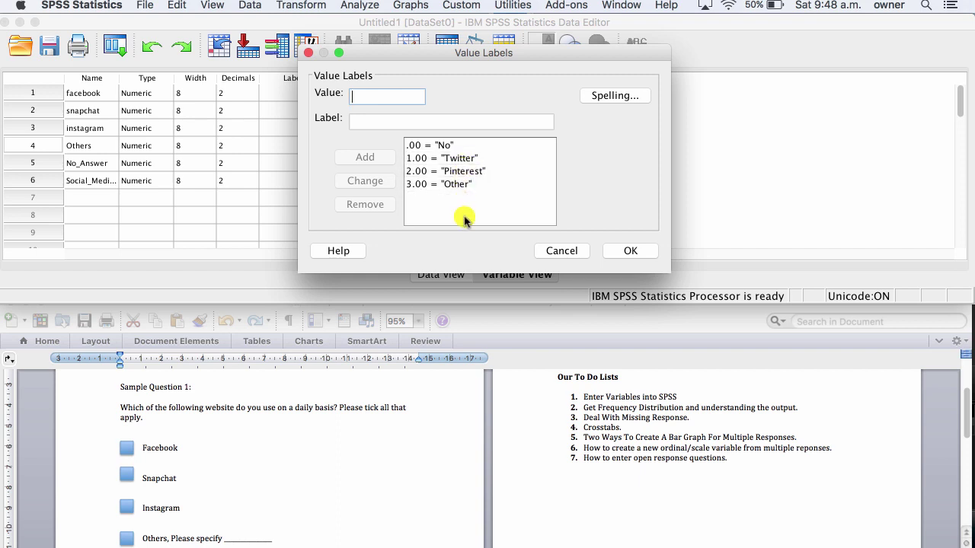
click(620, 252)
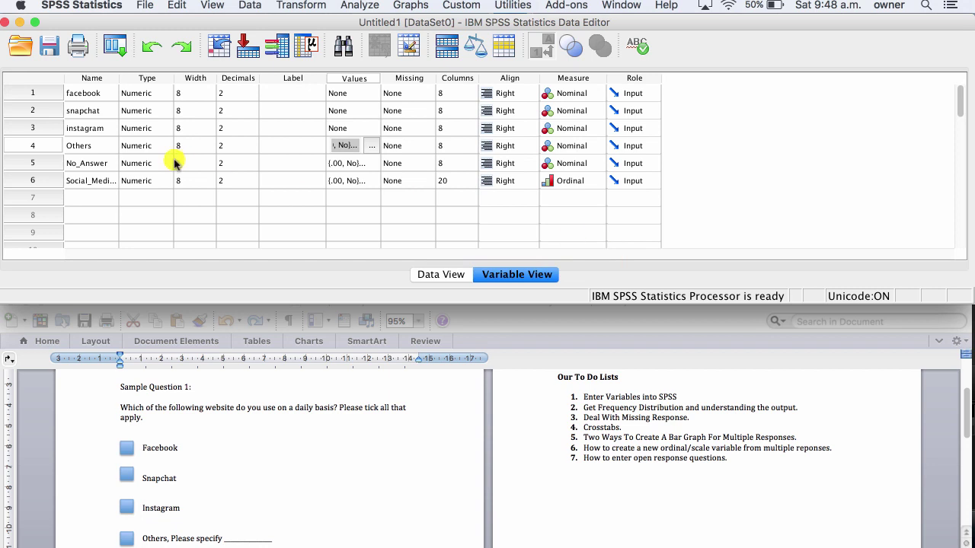
Back in Data View, set the Others value for rows 1 and 2 to No
double_click(45, 145)
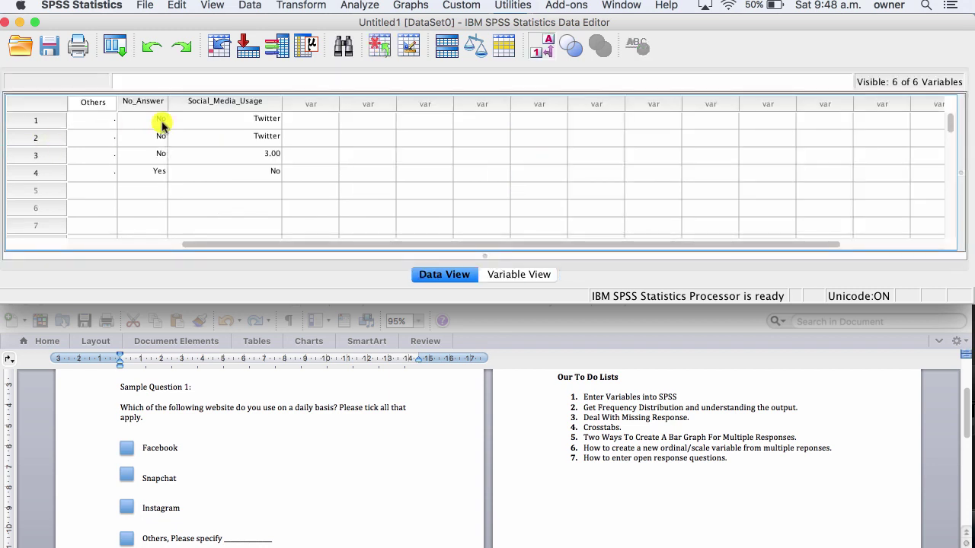
scroll(141, 142, left, 3)
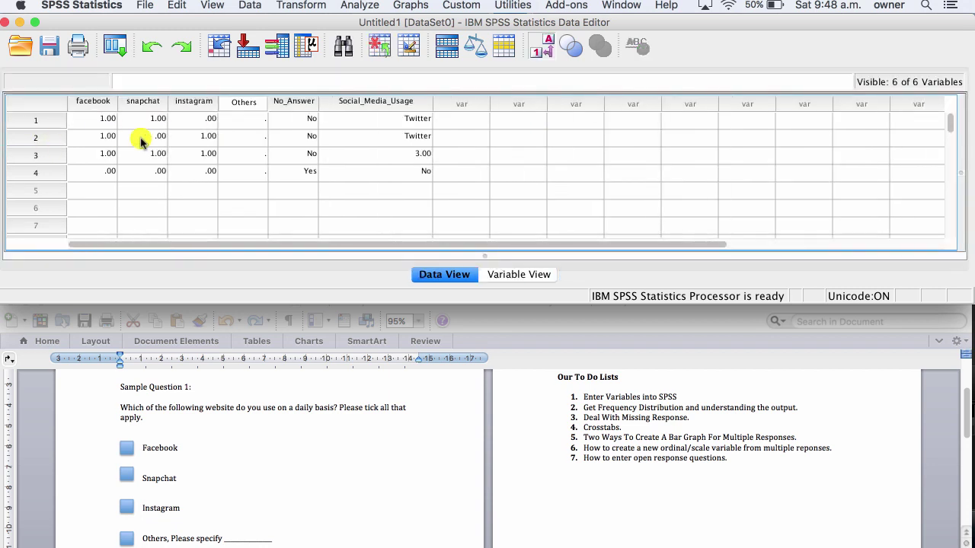
click(232, 124)
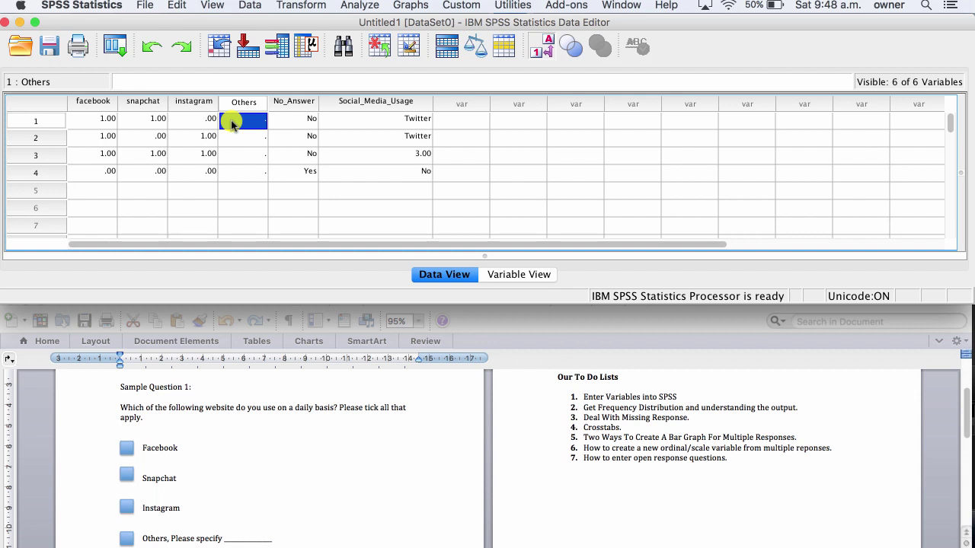
click(232, 120)
click(238, 136)
click(238, 138)
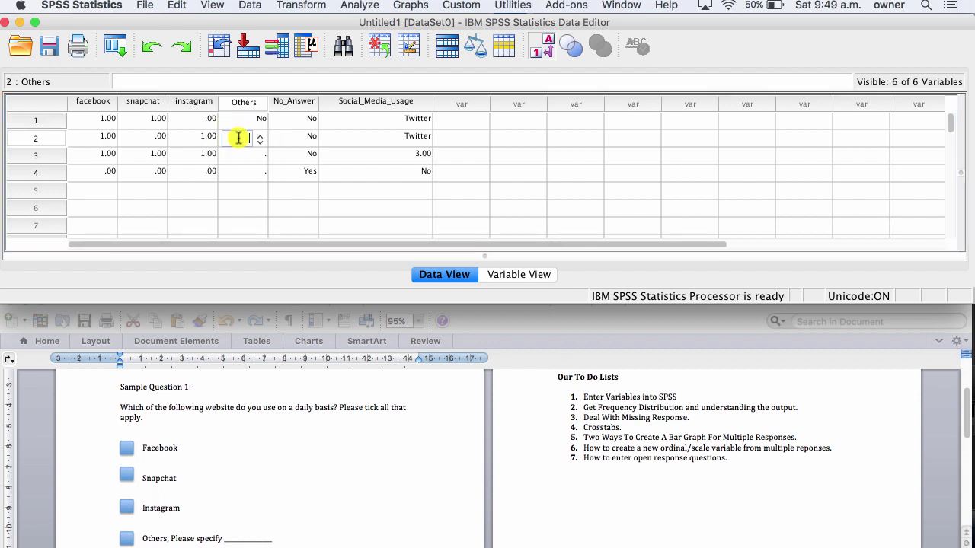
click(238, 138)
click(235, 155)
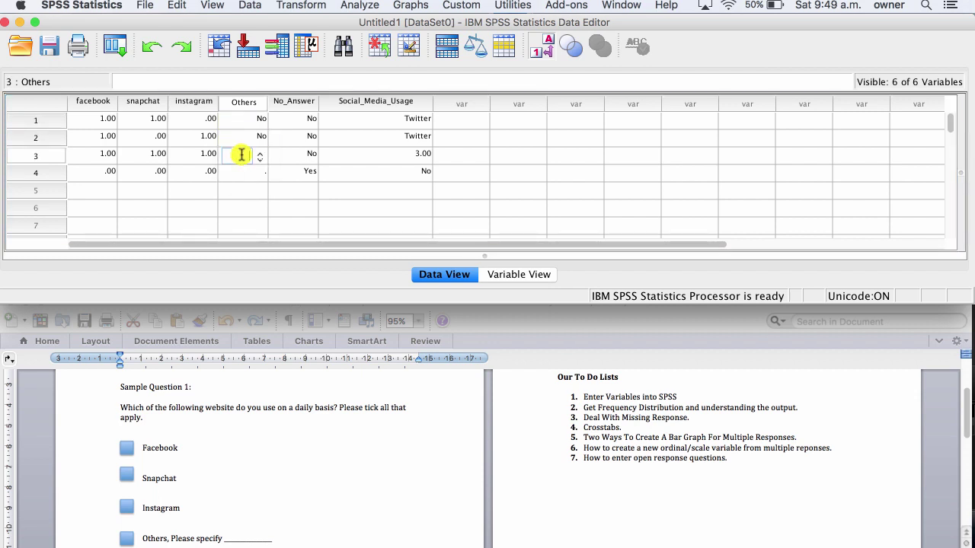
Set row 3 Others to Twitter and row 4 Others to Pinterest
click(259, 160)
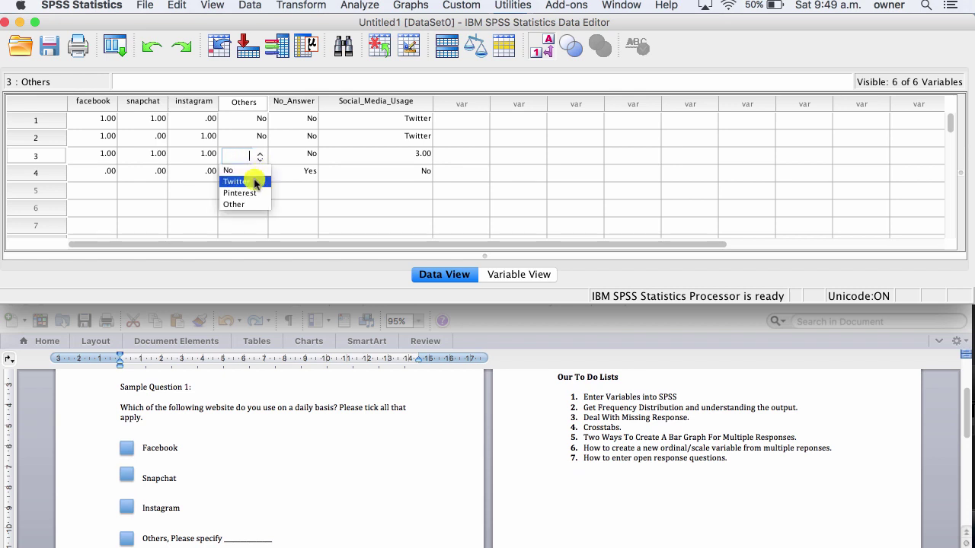
click(243, 181)
click(238, 175)
click(238, 175)
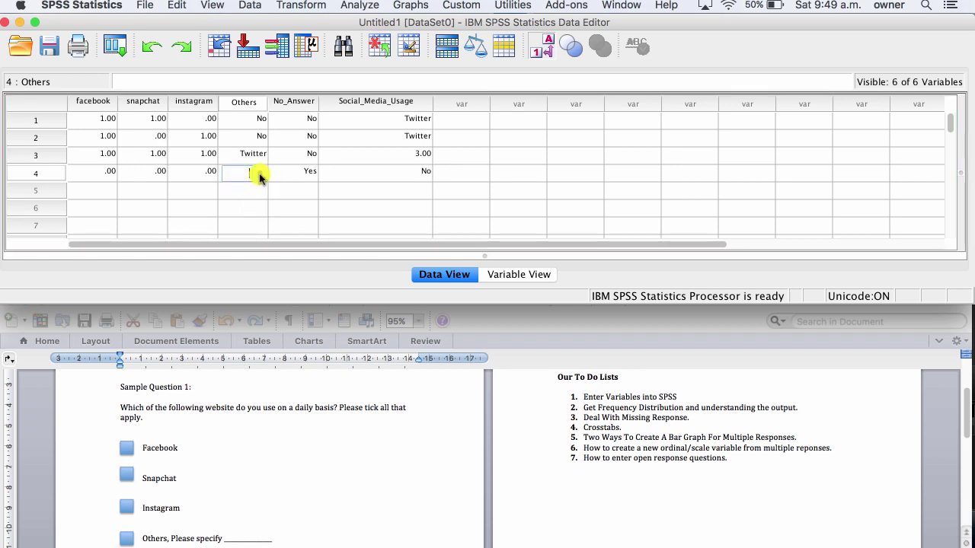
click(260, 175)
click(253, 208)
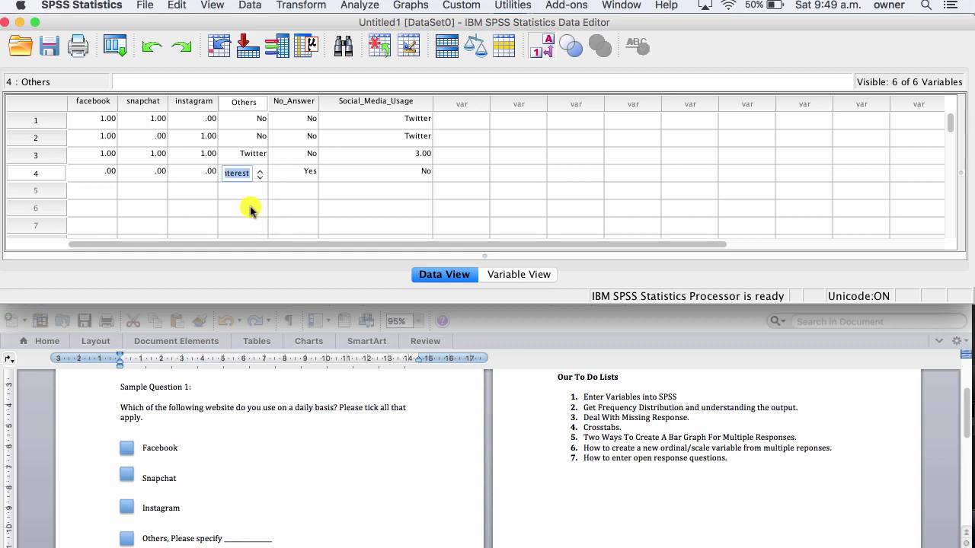
key(Return)
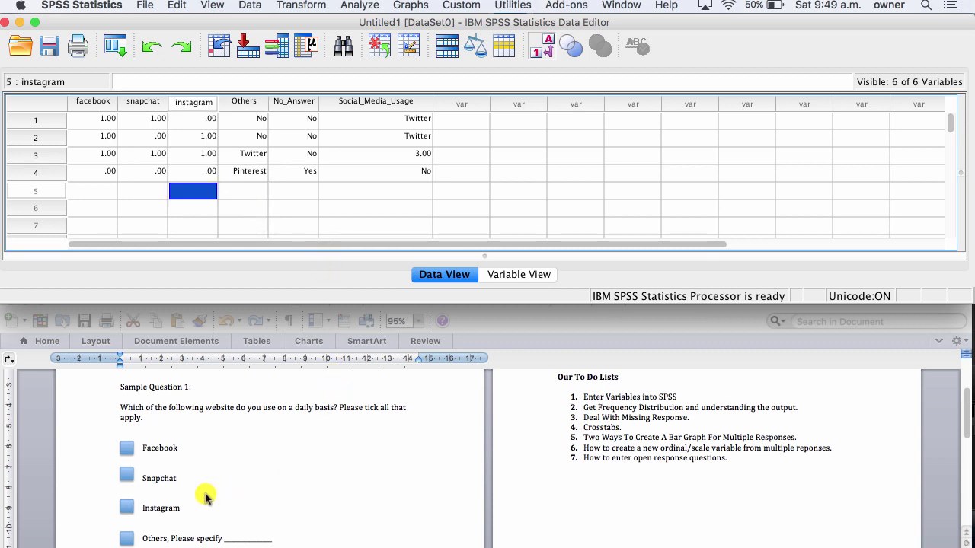
Bring the Word tutorial on entering and analysing multiple responses to the front
click(245, 522)
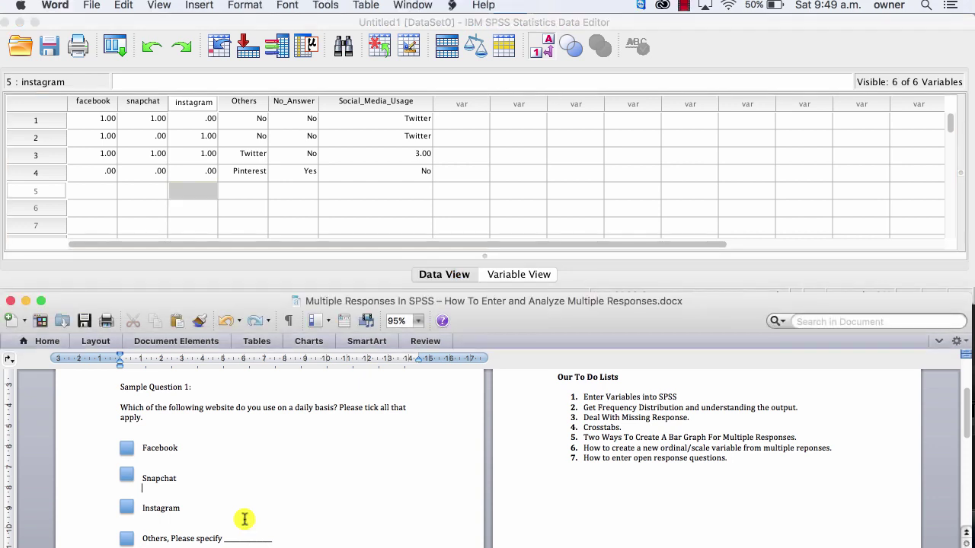